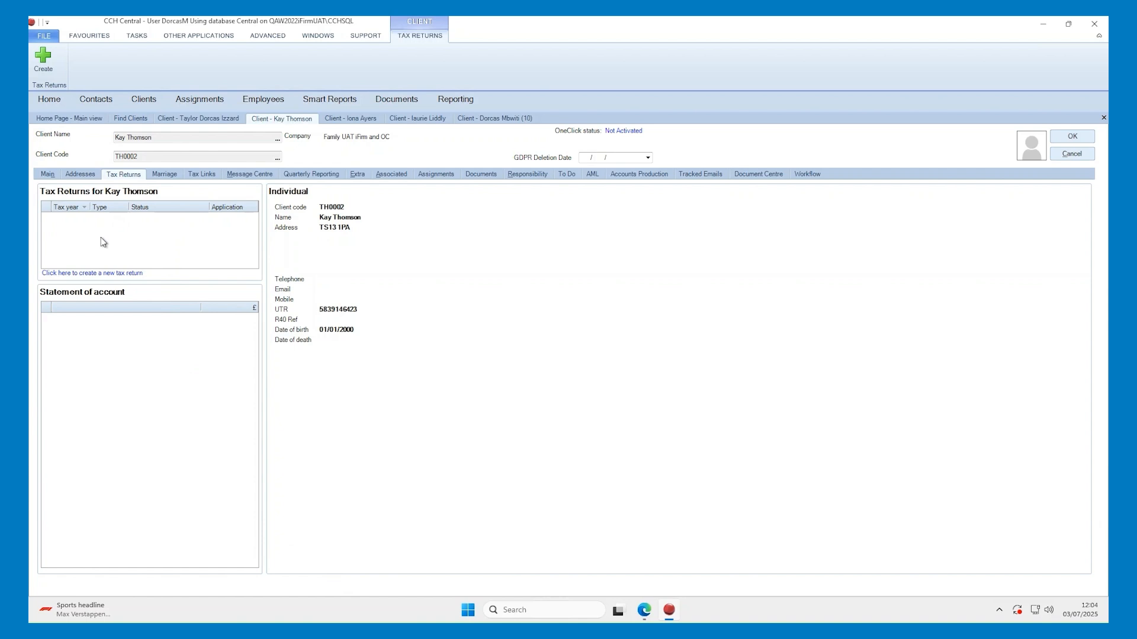
# Start the Create a new tax return wizard from the client's empty Tax Returns page
pyautogui.click(116, 274)
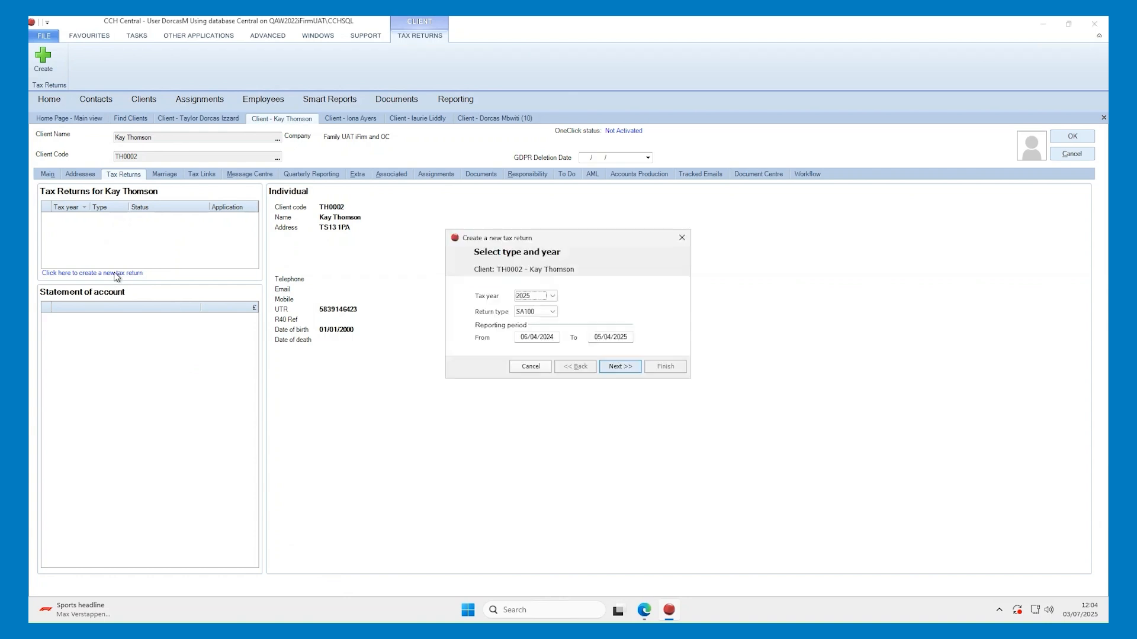
# Choose tax year 2026 and MTD for IT as the return type
pyautogui.click(552, 296)
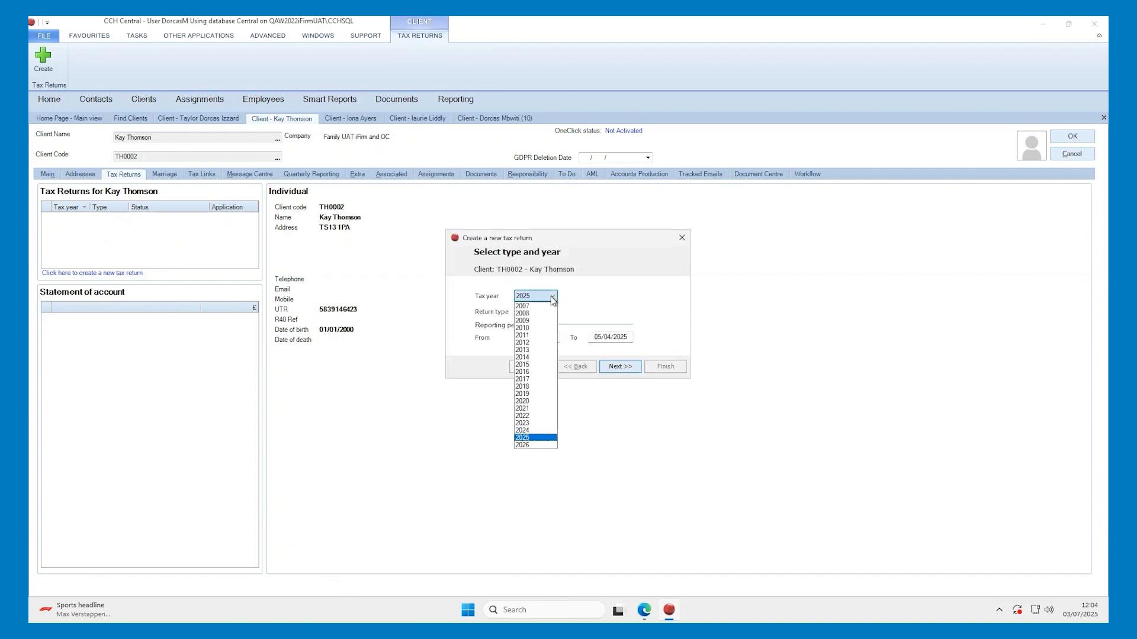
pyautogui.click(540, 445)
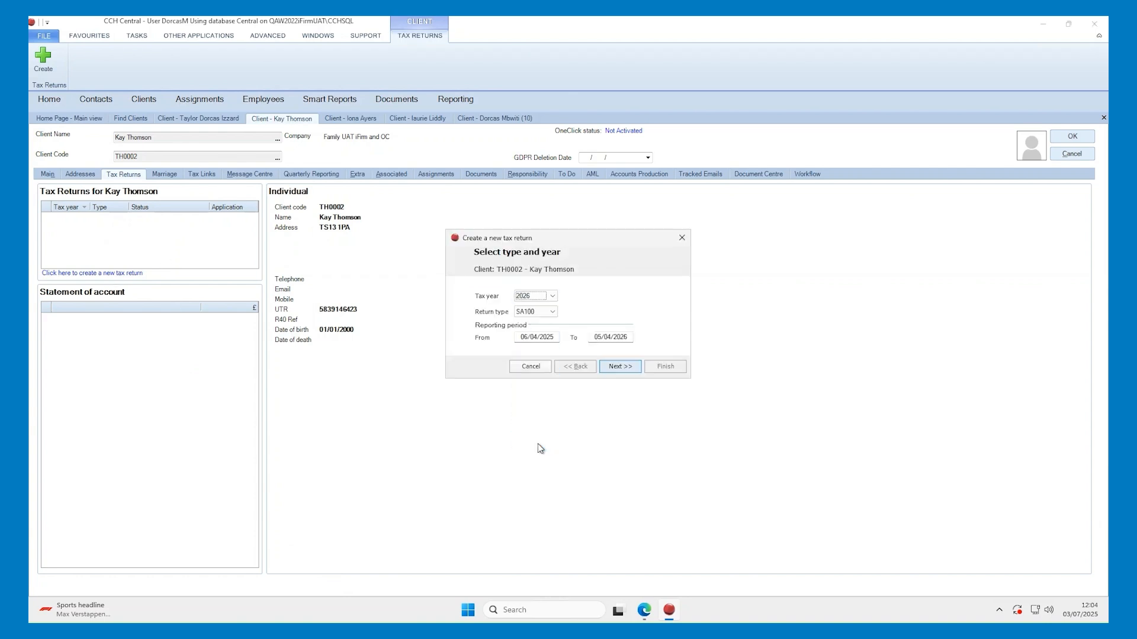
pyautogui.click(550, 312)
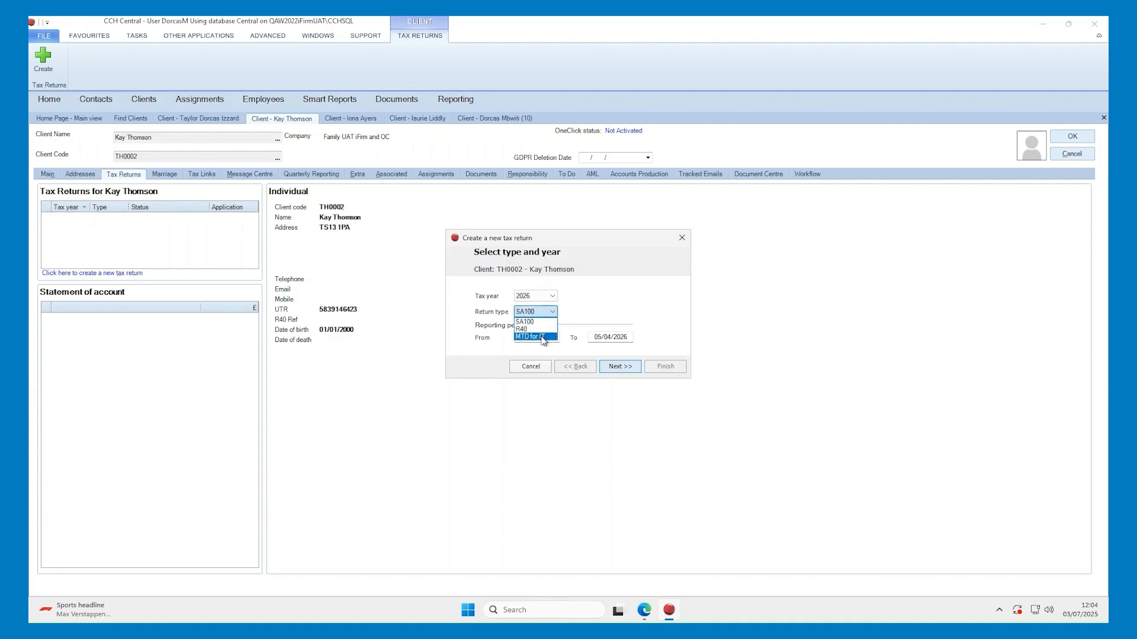
pyautogui.click(542, 336)
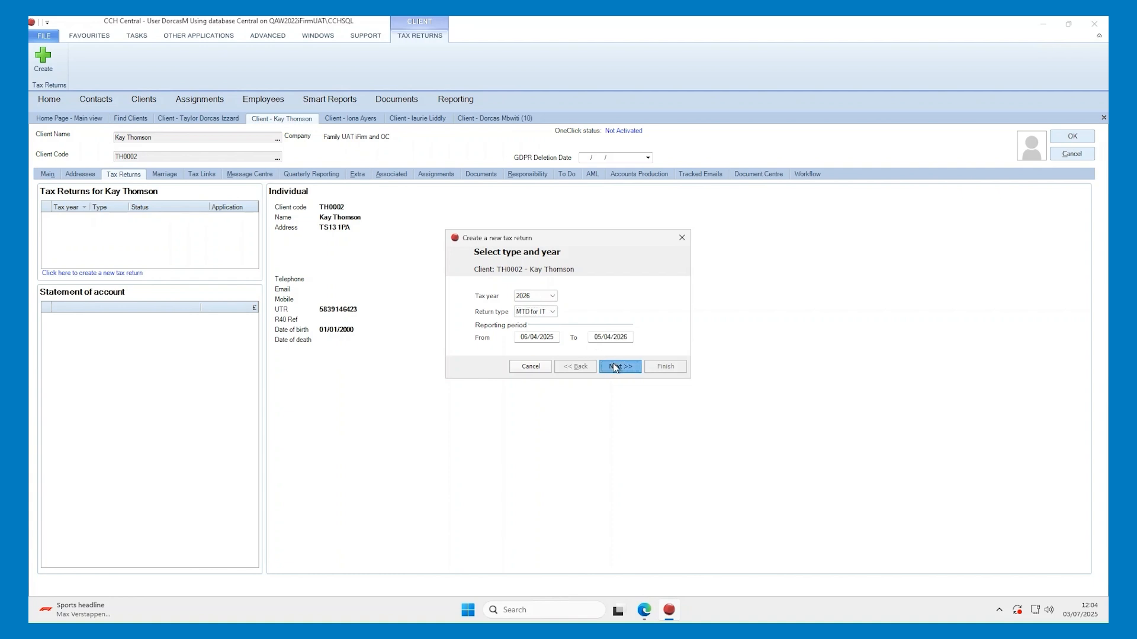
# Use Central Workflow with the Tax Return Status workflow and finish creating the return
pyautogui.click(616, 367)
pyautogui.click(482, 295)
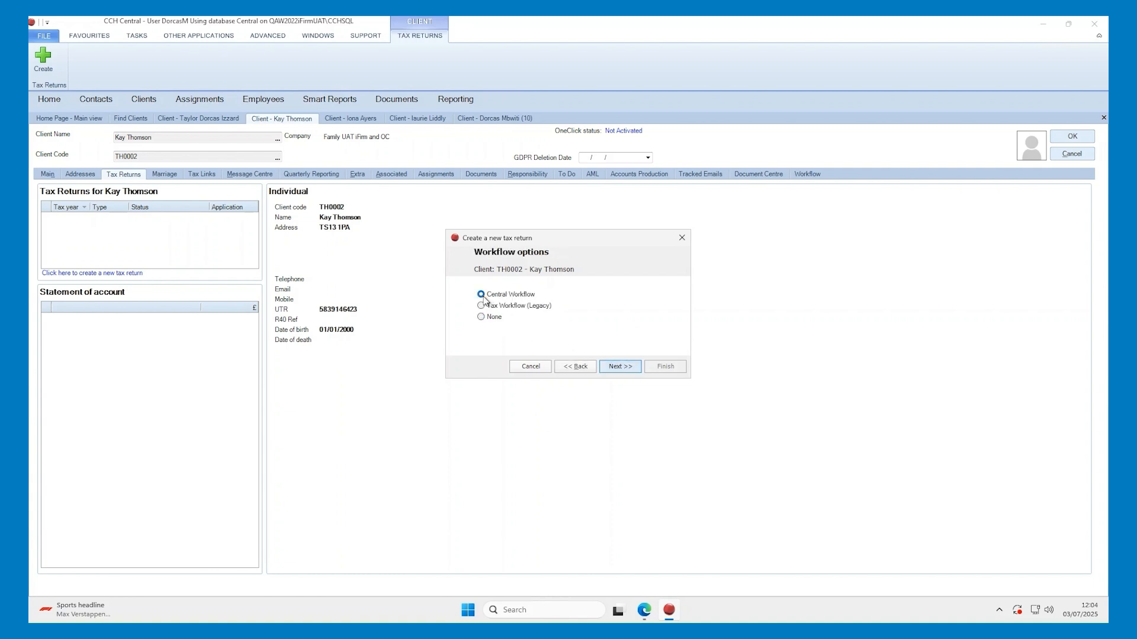
pyautogui.click(616, 367)
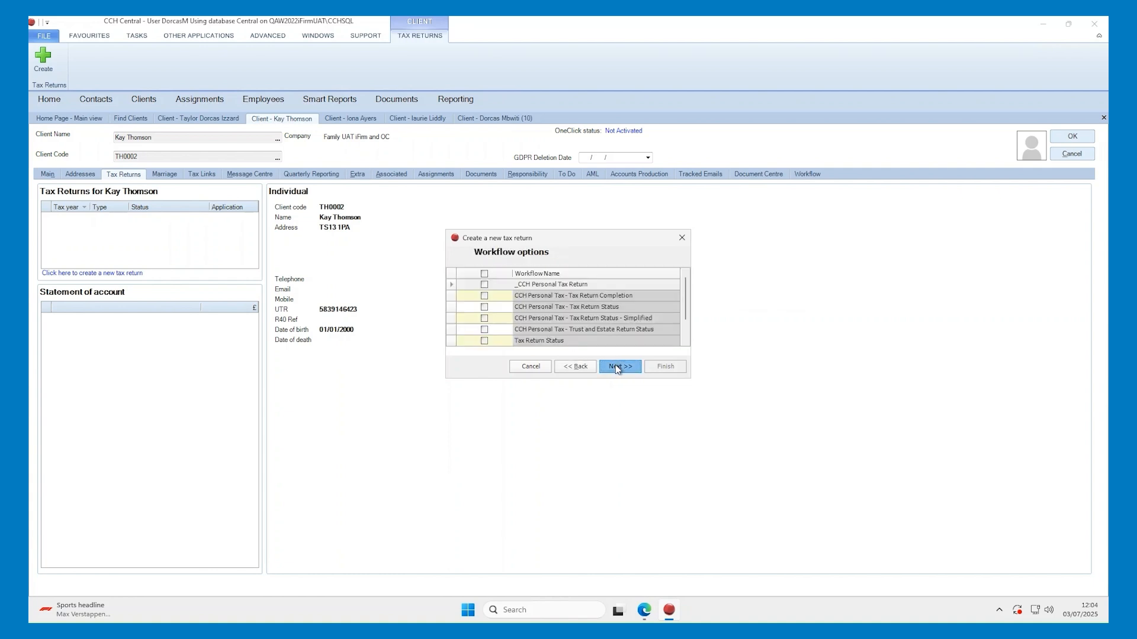
pyautogui.click(484, 306)
pyautogui.click(625, 367)
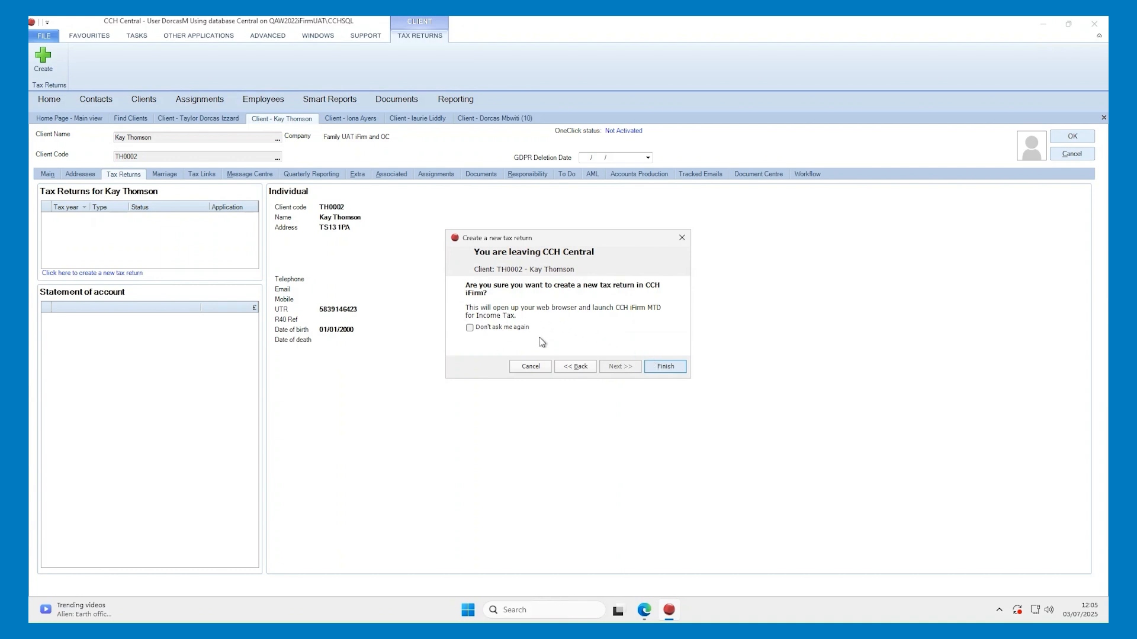
pyautogui.click(663, 368)
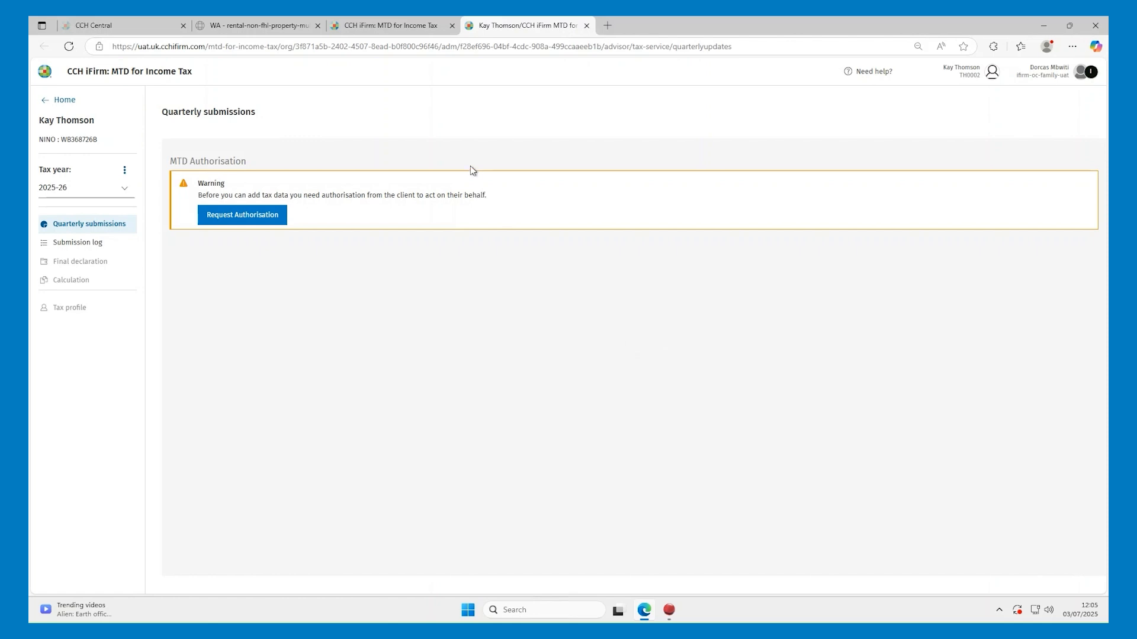
# Paste and save the practice's agent reference number, then begin HMRC authorisation
pyautogui.click(376, 29)
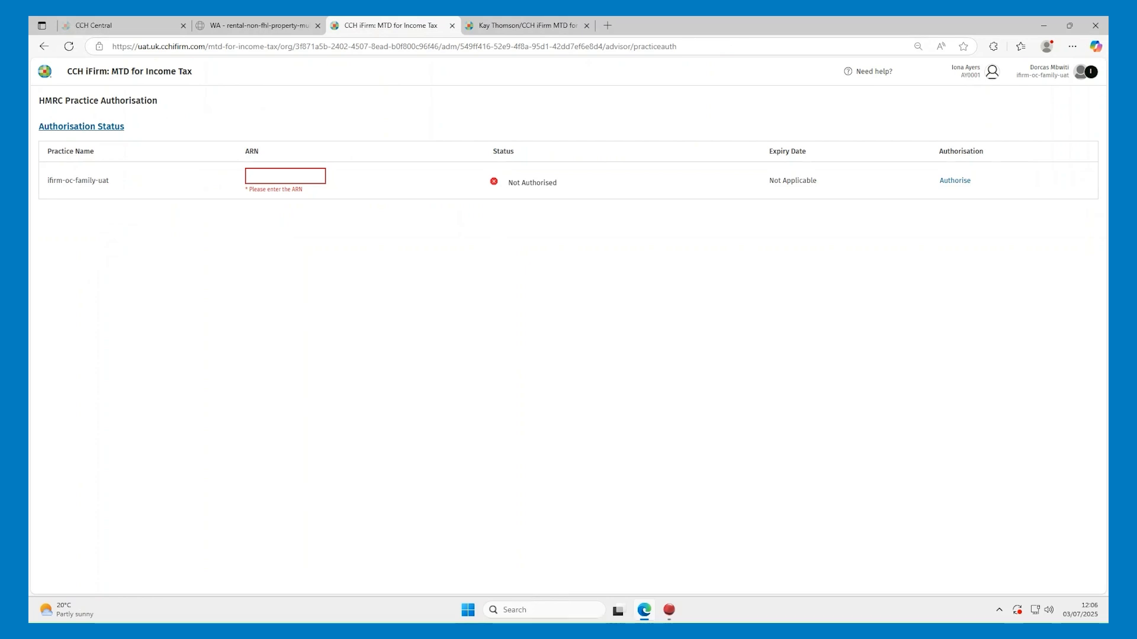
pyautogui.click(294, 177)
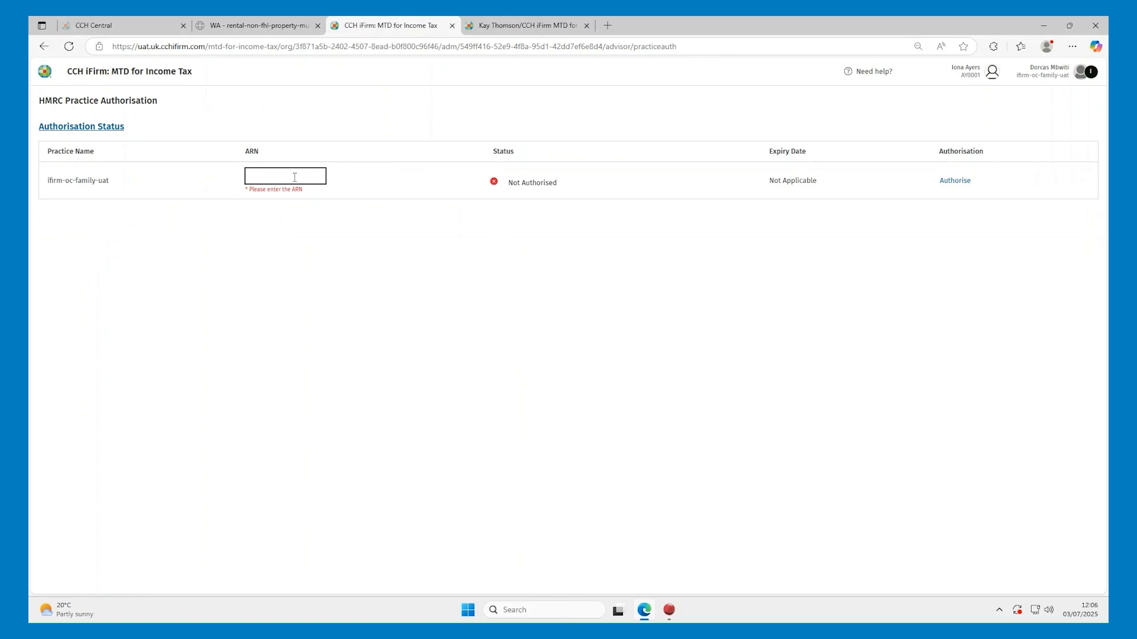
pyautogui.click(956, 183)
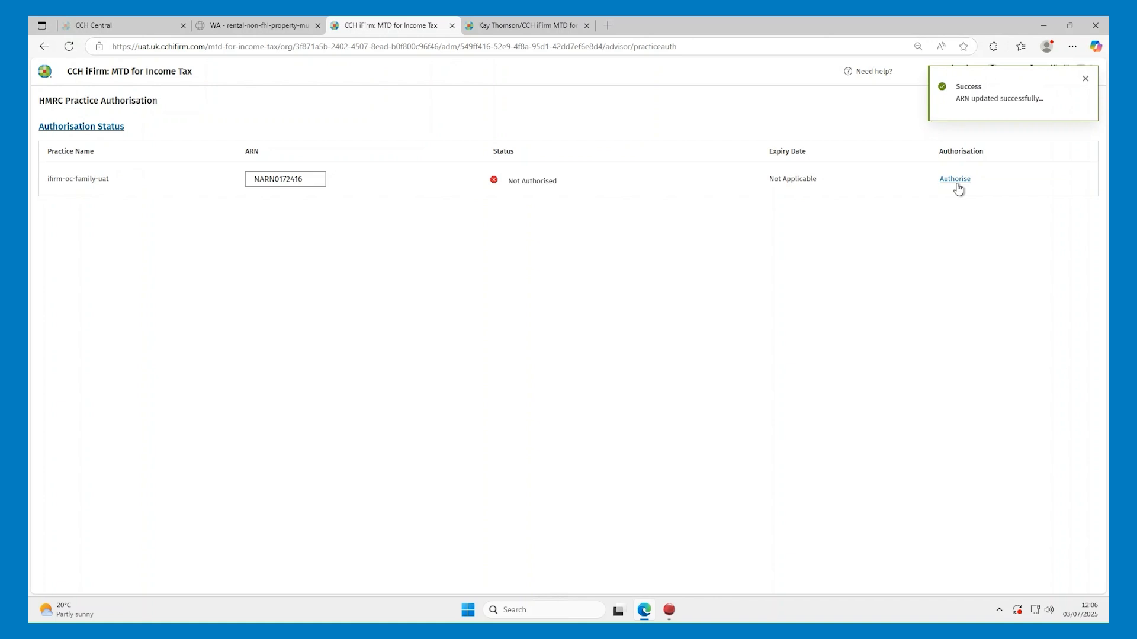
pyautogui.click(956, 184)
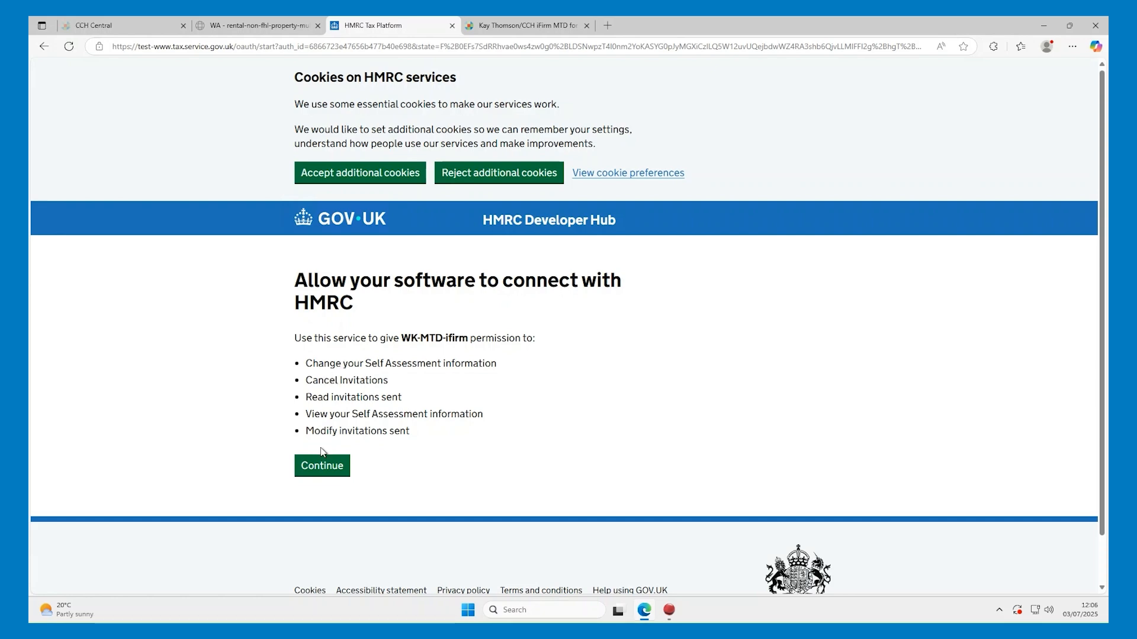
# Continue past the permissions list and sign in to HMRC with the test user
pyautogui.click(323, 468)
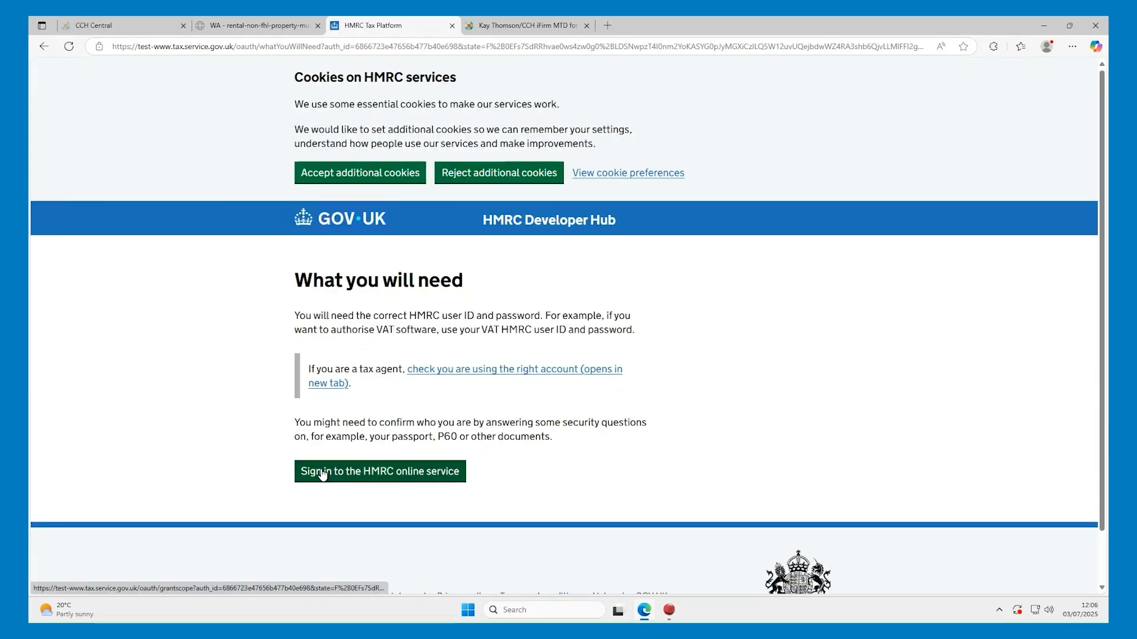
pyautogui.click(323, 473)
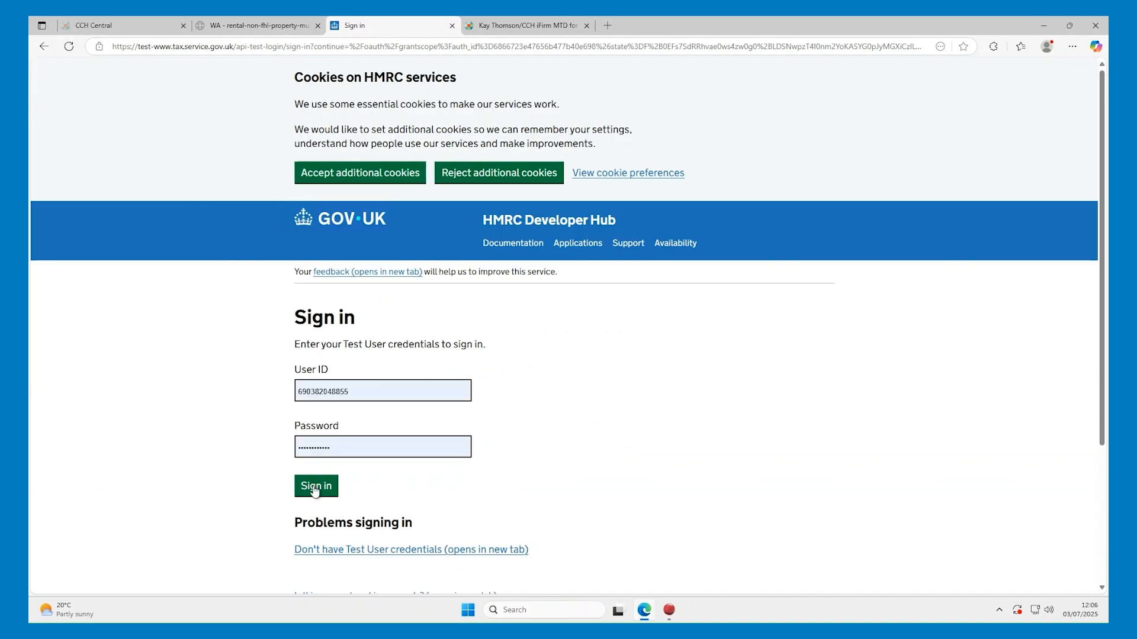
pyautogui.click(313, 489)
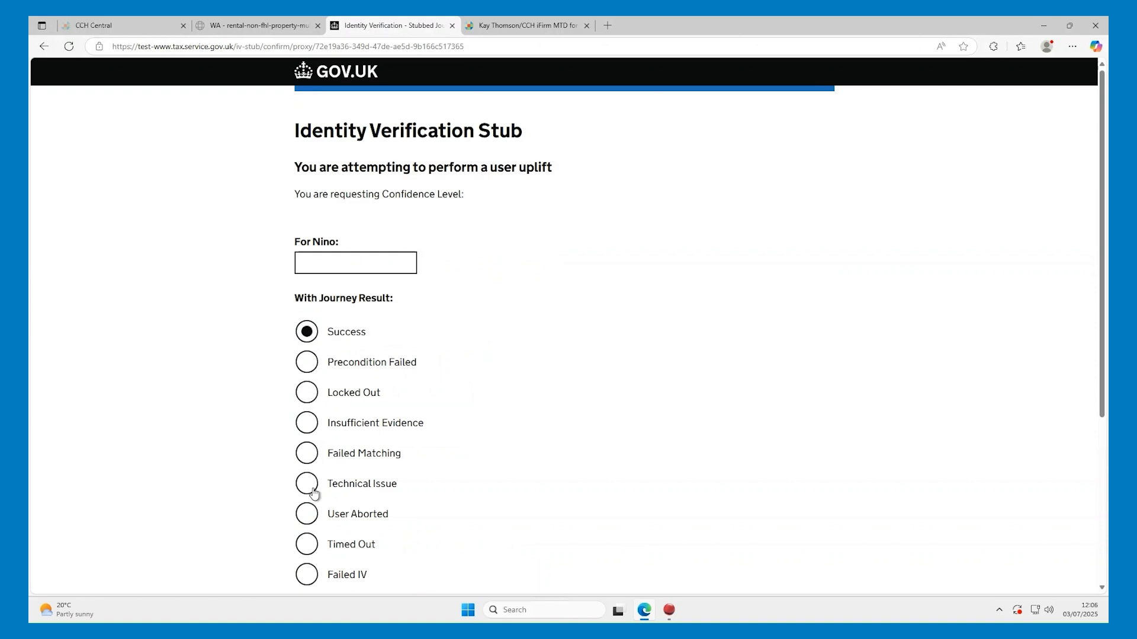
# Pass the identity check with the saved National Insurance number and grant the software permission
pyautogui.click(346, 265)
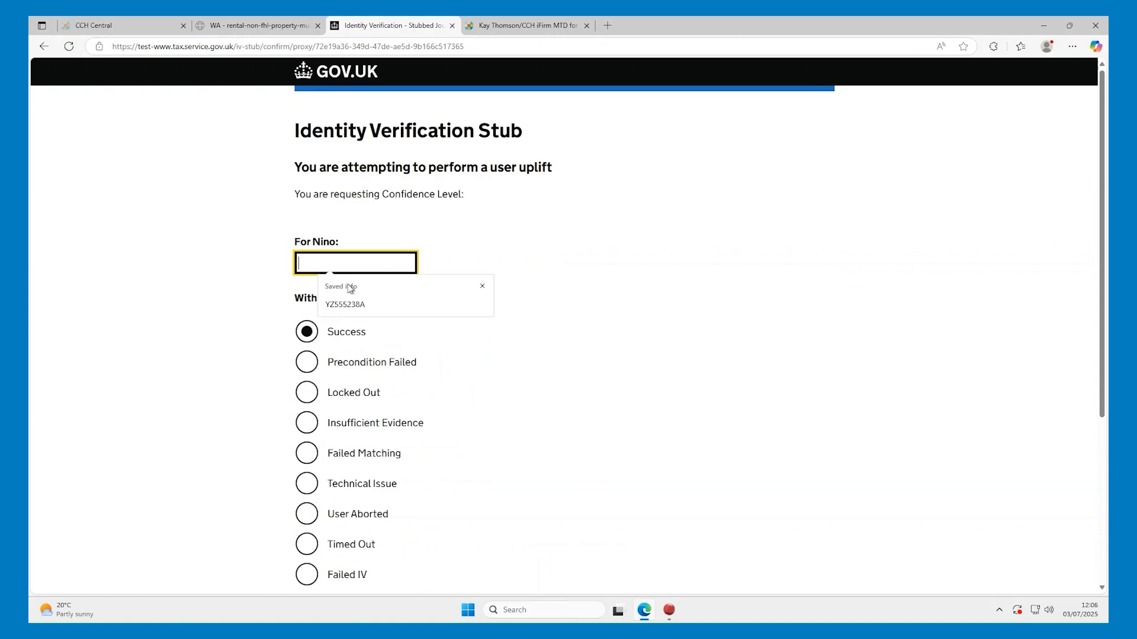
pyautogui.click(353, 296)
pyautogui.scroll(-4, 350, 331)
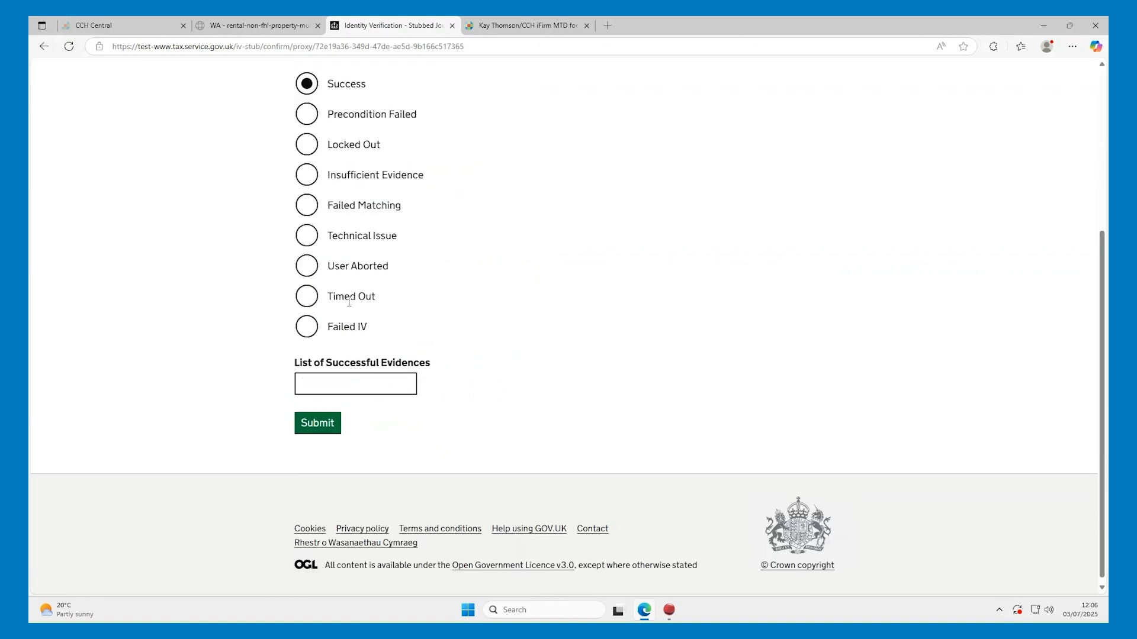
pyautogui.click(322, 424)
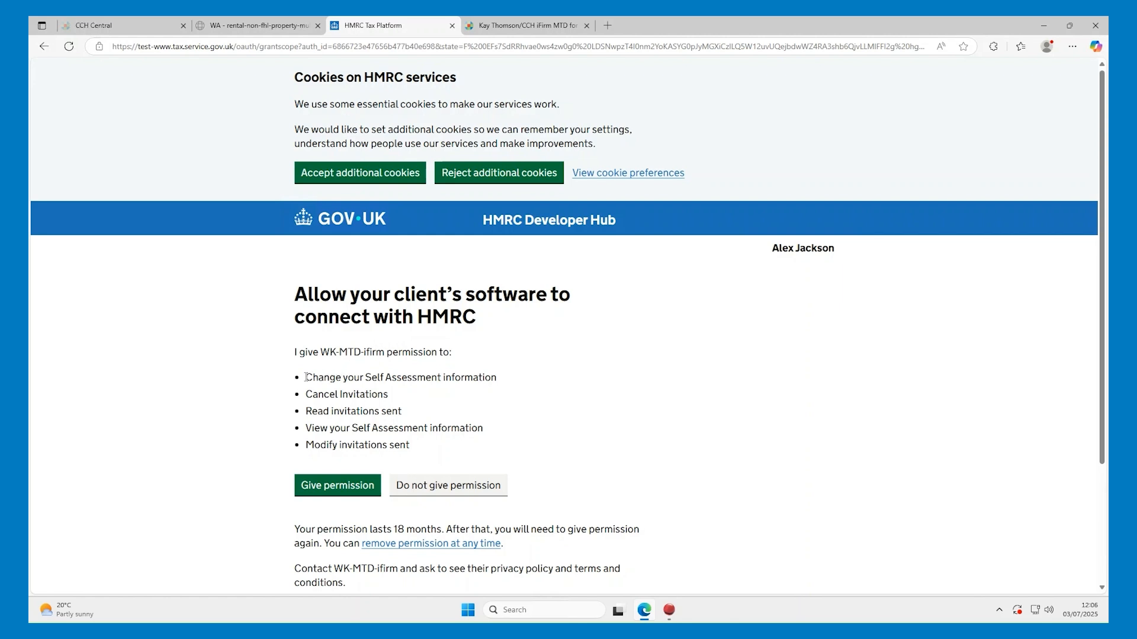
pyautogui.moveTo(305, 377); pyautogui.dragTo(422, 455)
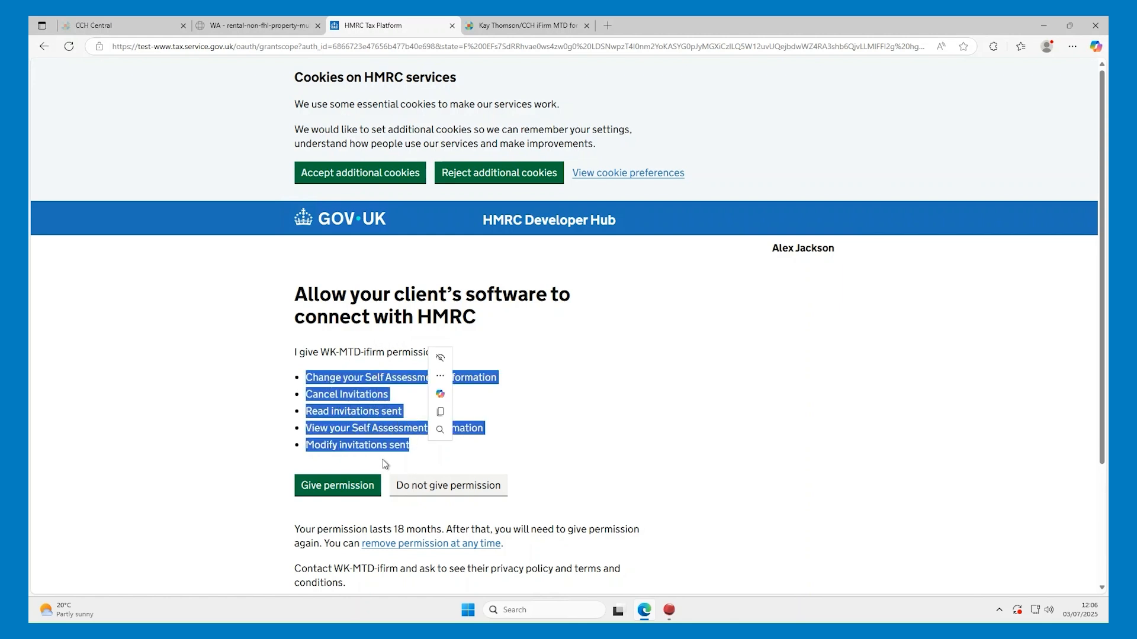
pyautogui.click(347, 490)
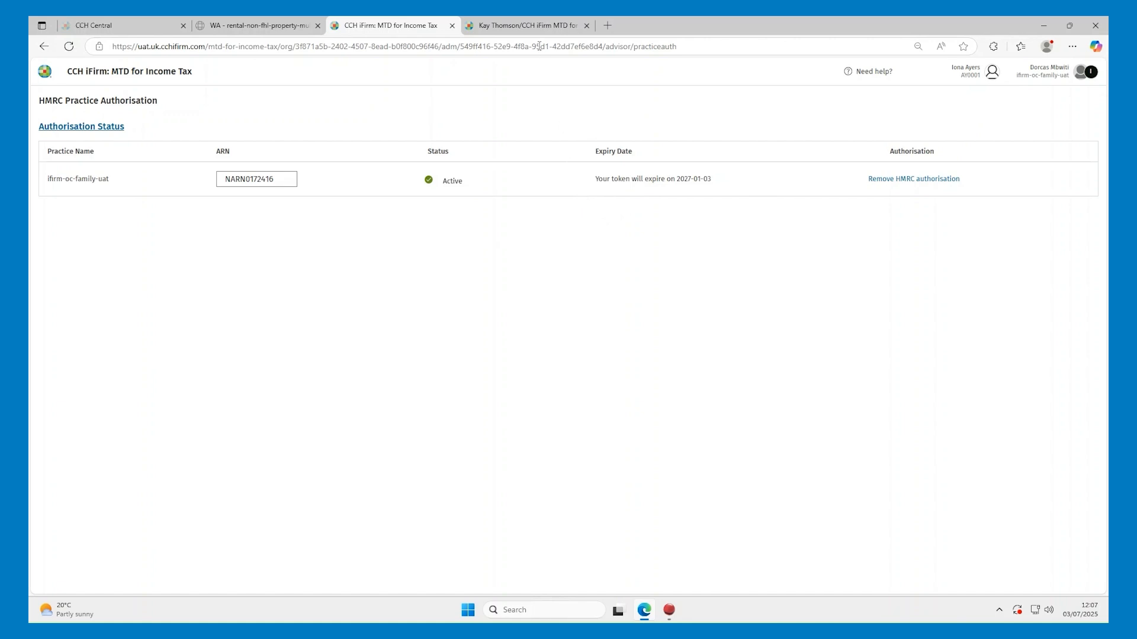
# Reload the client's quarterly submissions page and request authorisation from the client
pyautogui.click(528, 30)
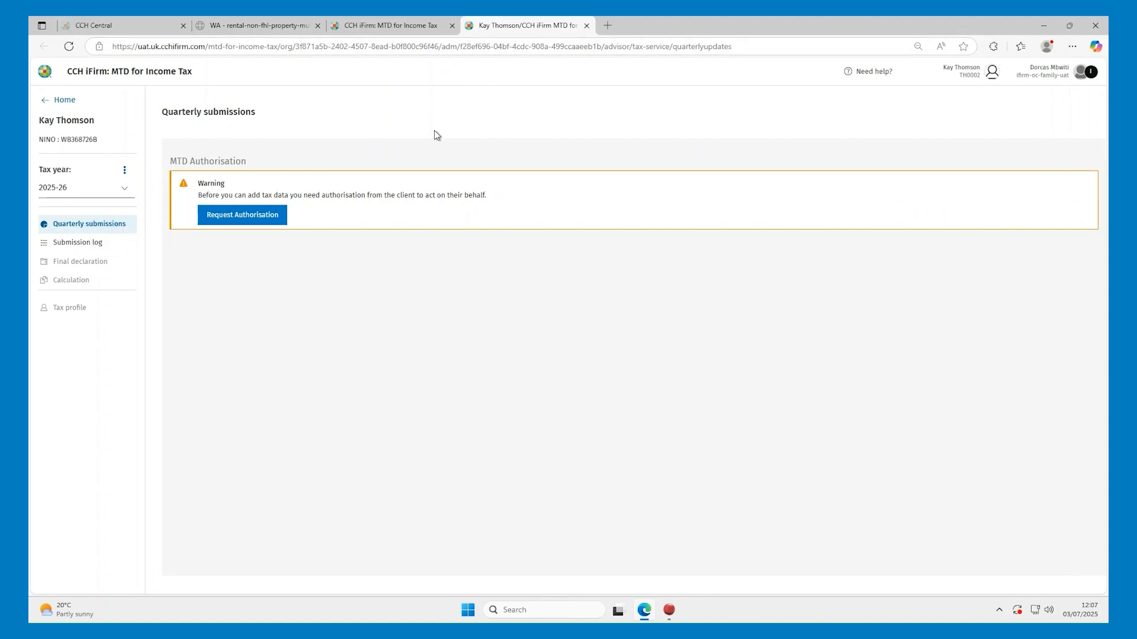
pyautogui.press('F5')
pyautogui.click(250, 216)
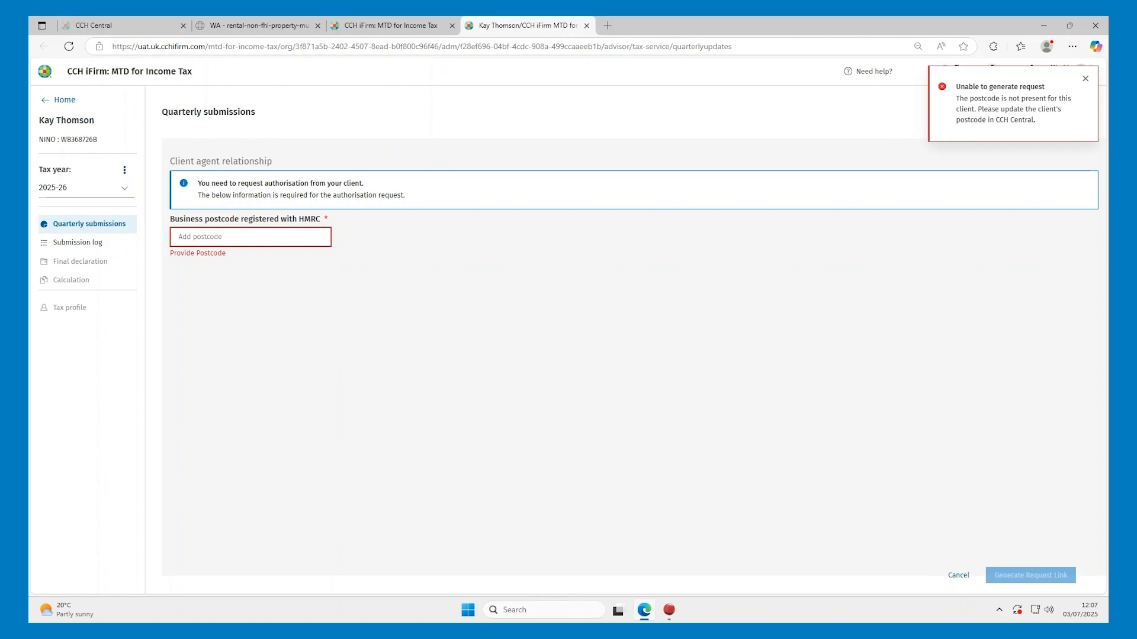
# Enter the client's business postcode, generate the request link, and approve the invitation by request ID
pyautogui.click(211, 242)
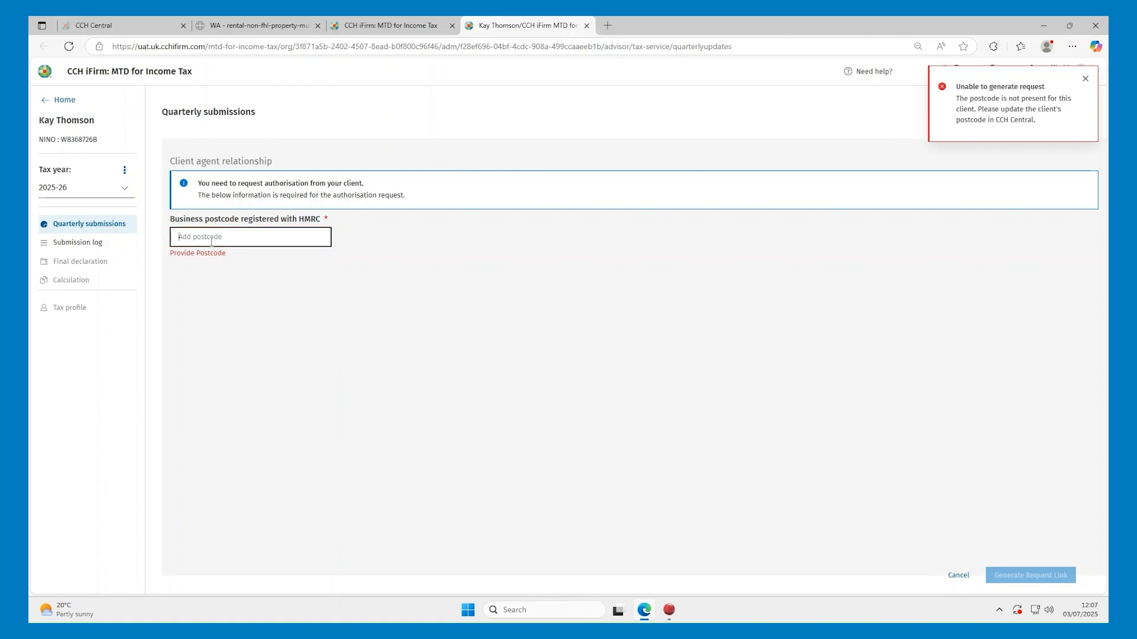
pyautogui.write('TS13 1PA')
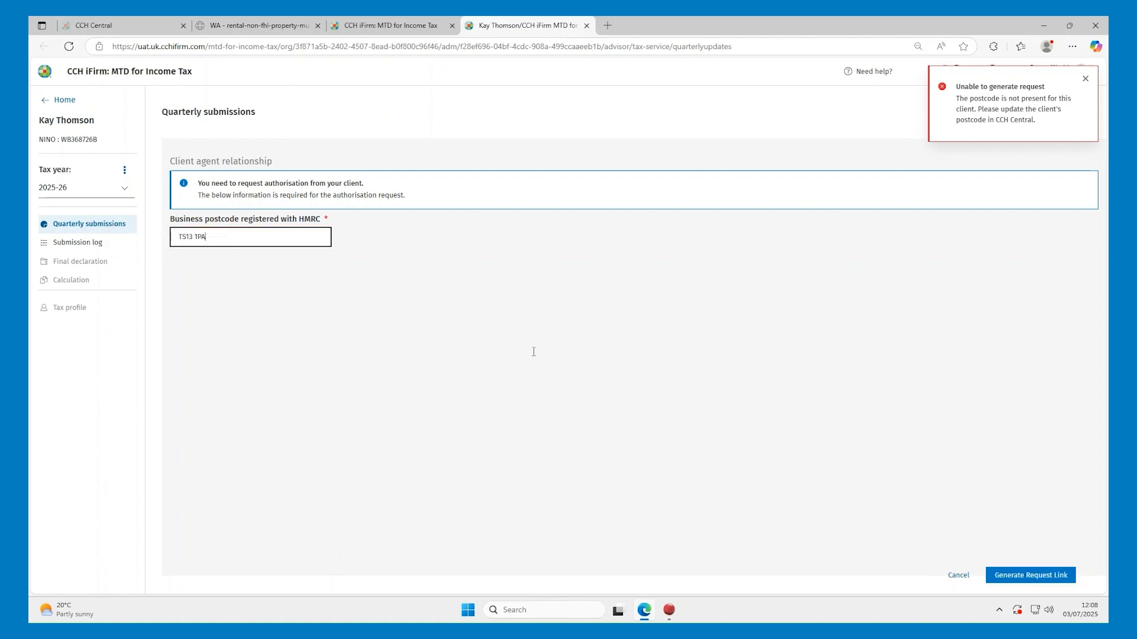
pyautogui.click(1029, 577)
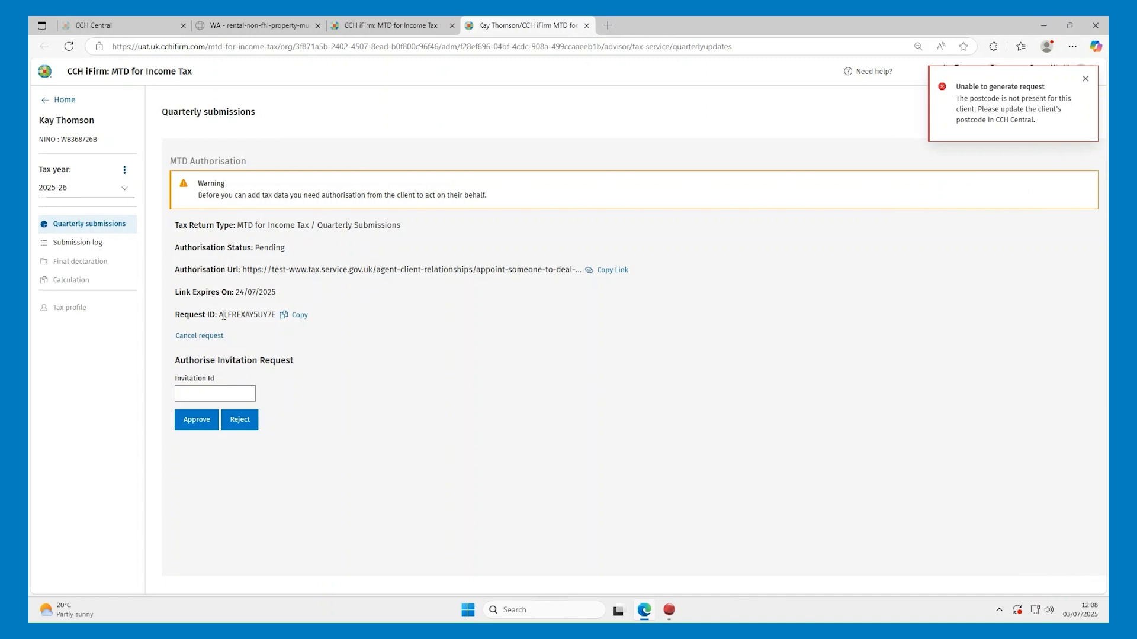
pyautogui.click(300, 317)
pyautogui.click(196, 422)
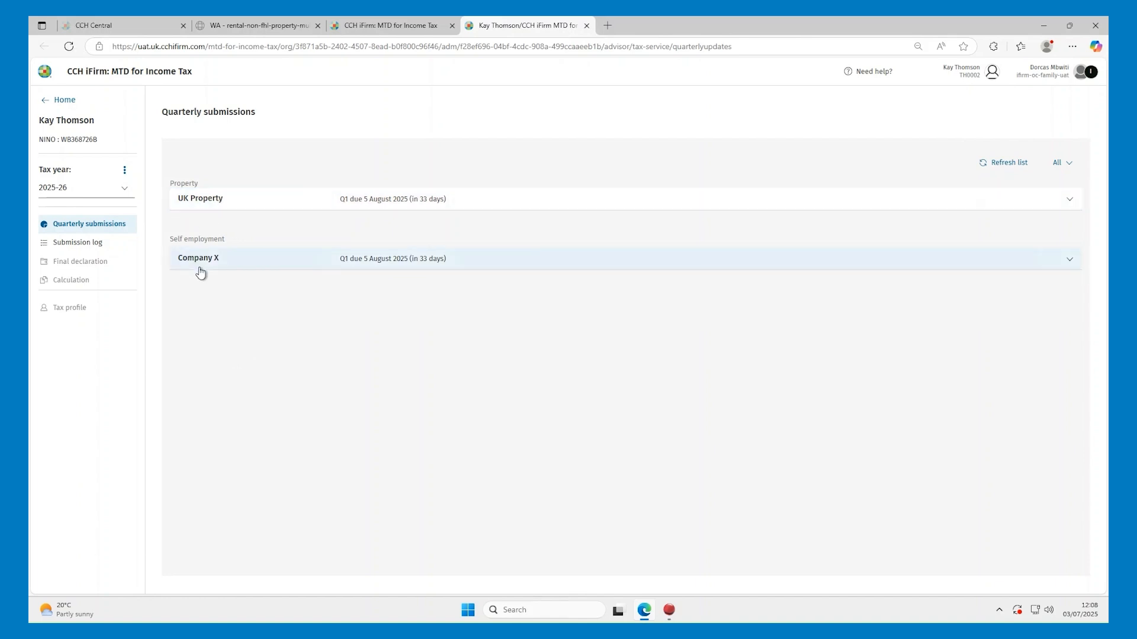
# Expand UK Property and open the Quarter 1 UK ordinary property figures
pyautogui.click(243, 211)
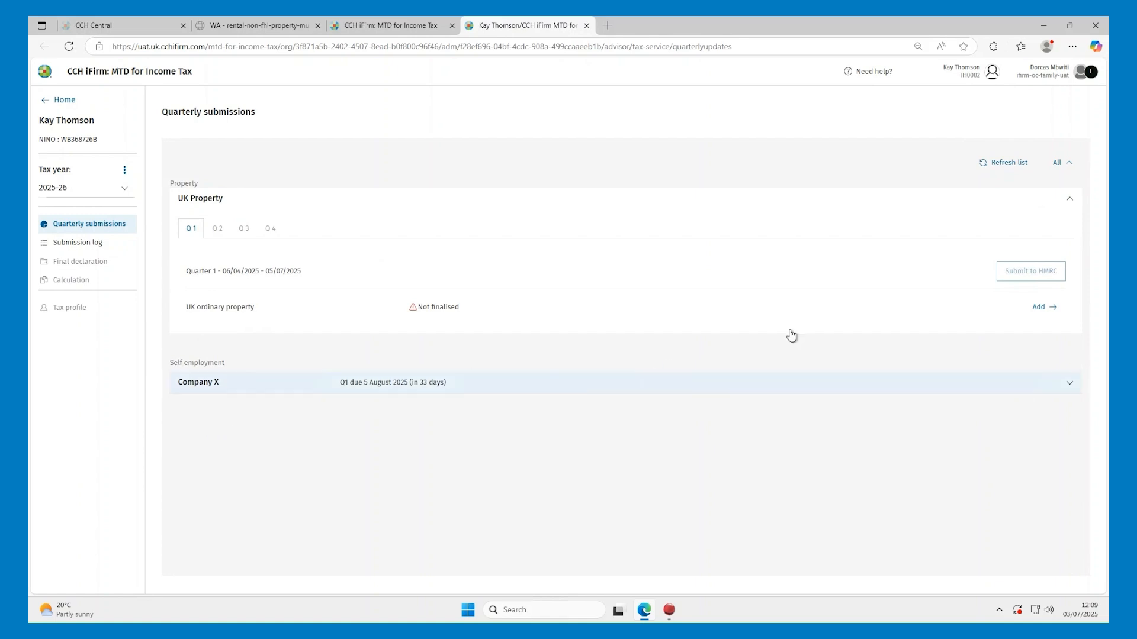
pyautogui.click(1044, 307)
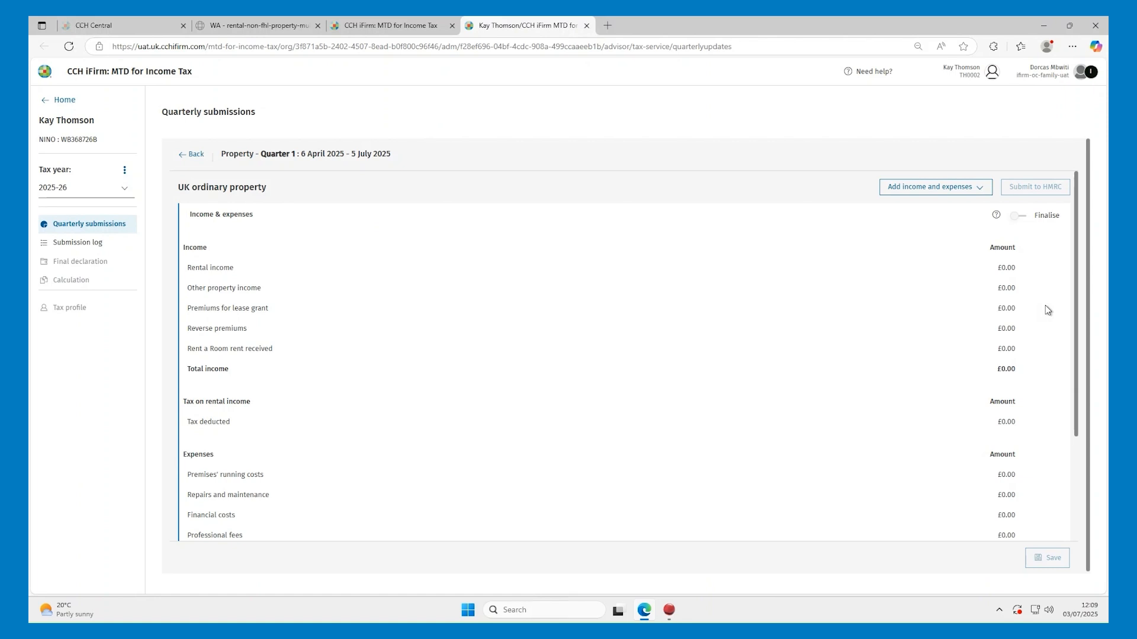
# Choose Upload Excel File, preview the UK property templates, then go to the property workbook
pyautogui.click(965, 187)
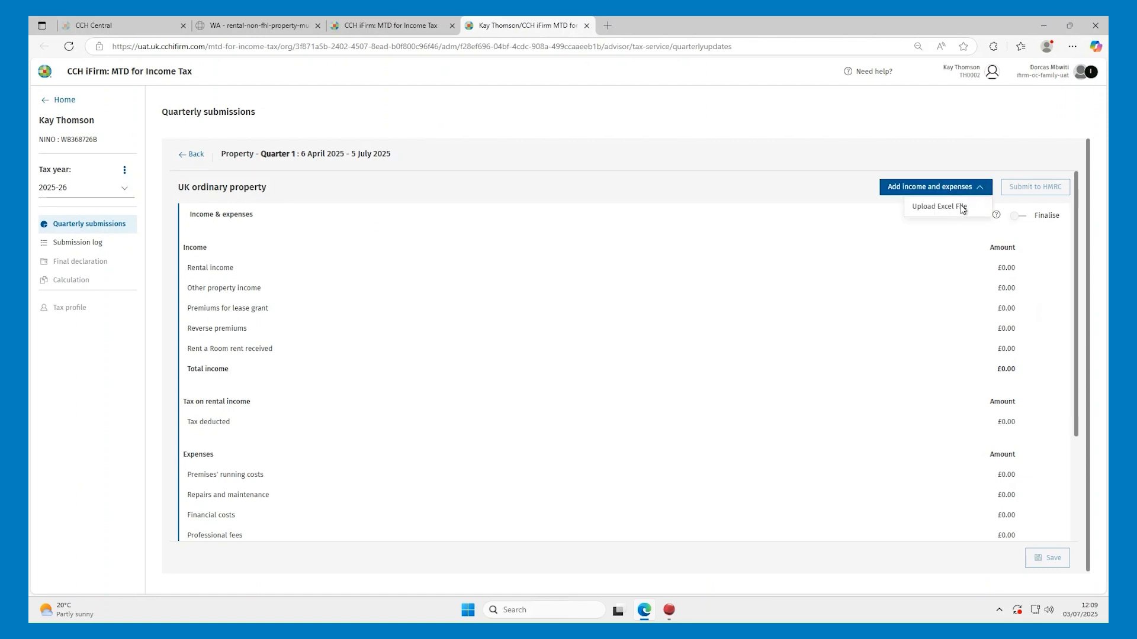
pyautogui.click(959, 212)
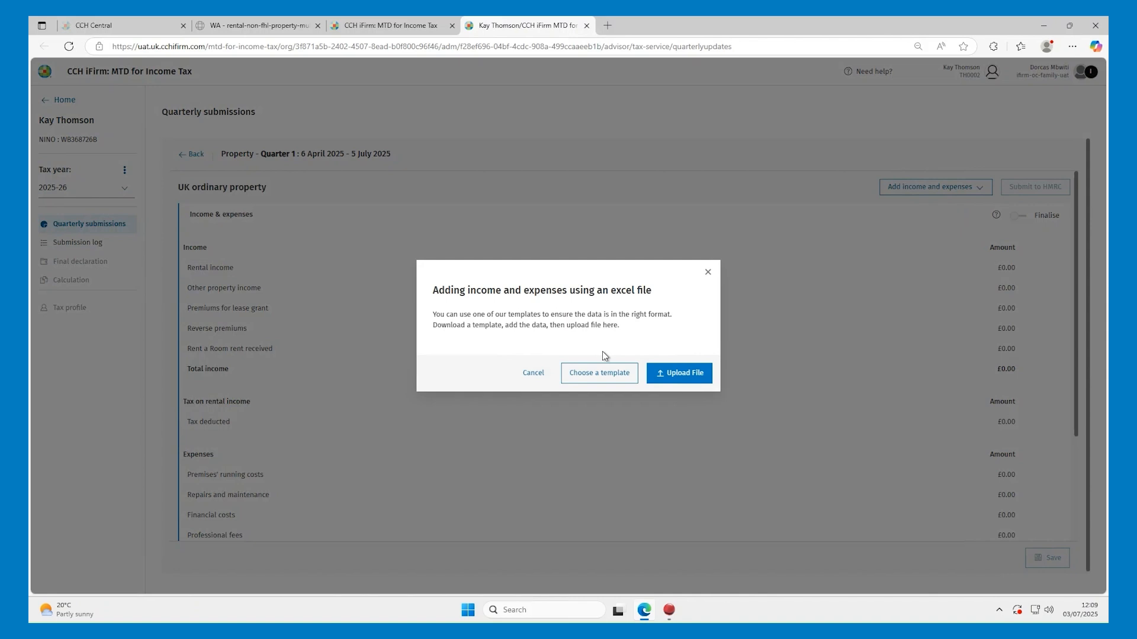
pyautogui.click(599, 373)
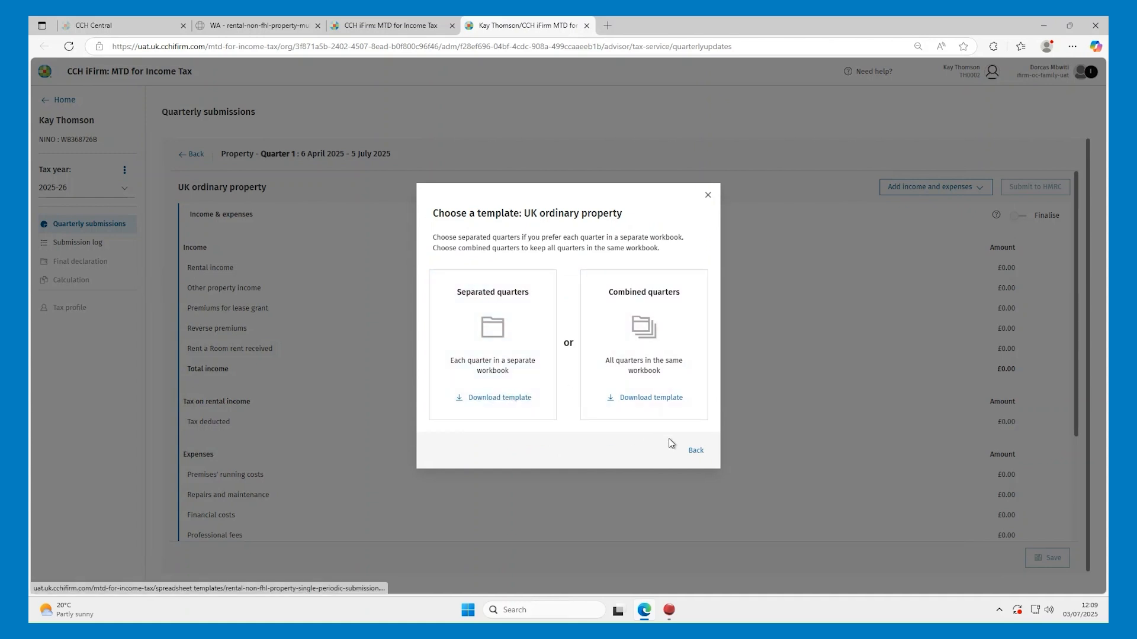
pyautogui.click(691, 450)
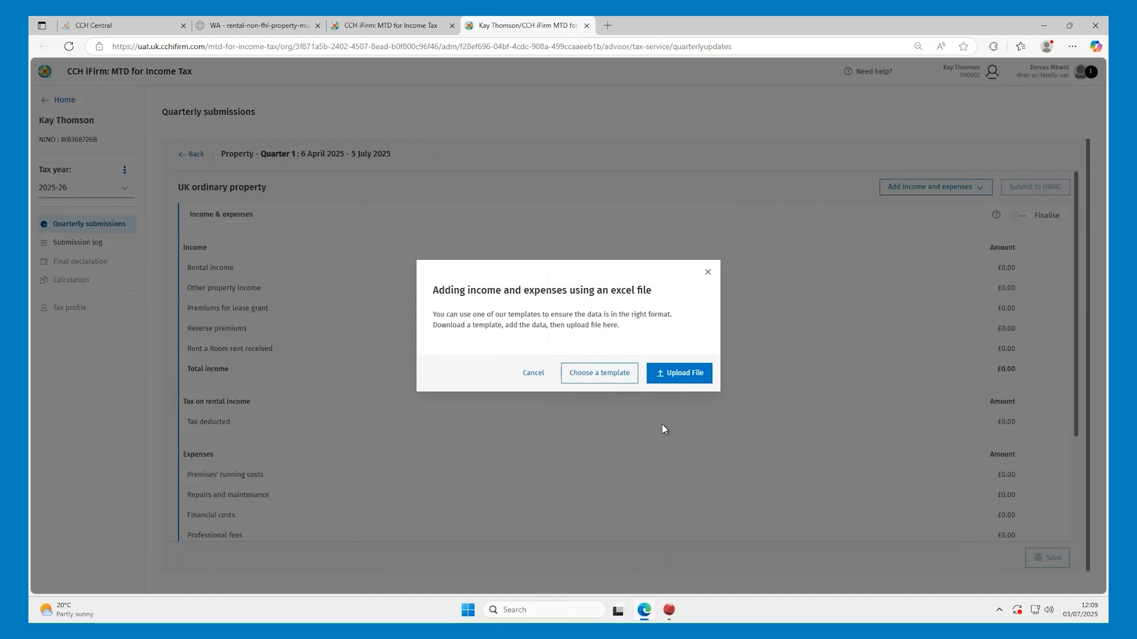
pyautogui.click(283, 27)
# Check the NI number in cell B4 and begin, then cancel, choosing an upload file
pyautogui.click(262, 253)
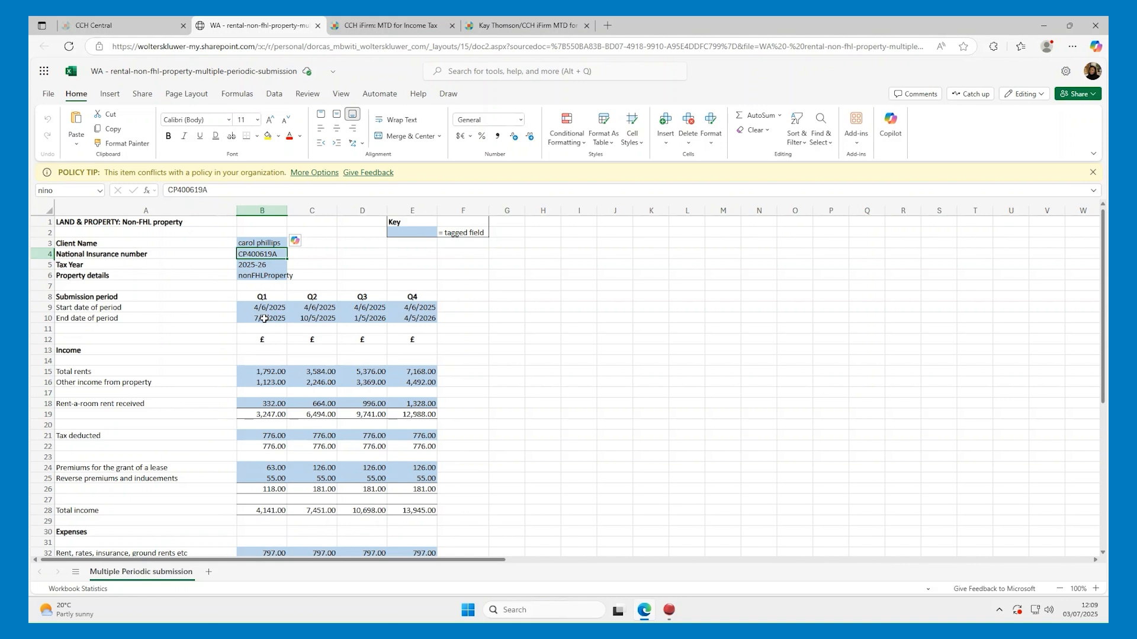
pyautogui.click(475, 28)
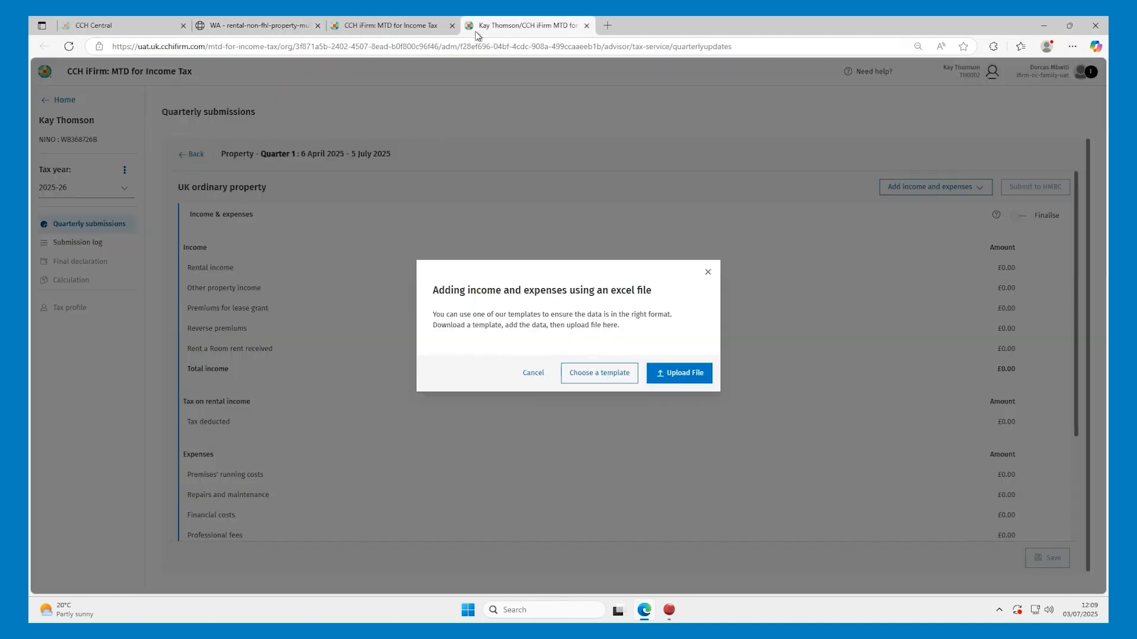
pyautogui.click(675, 379)
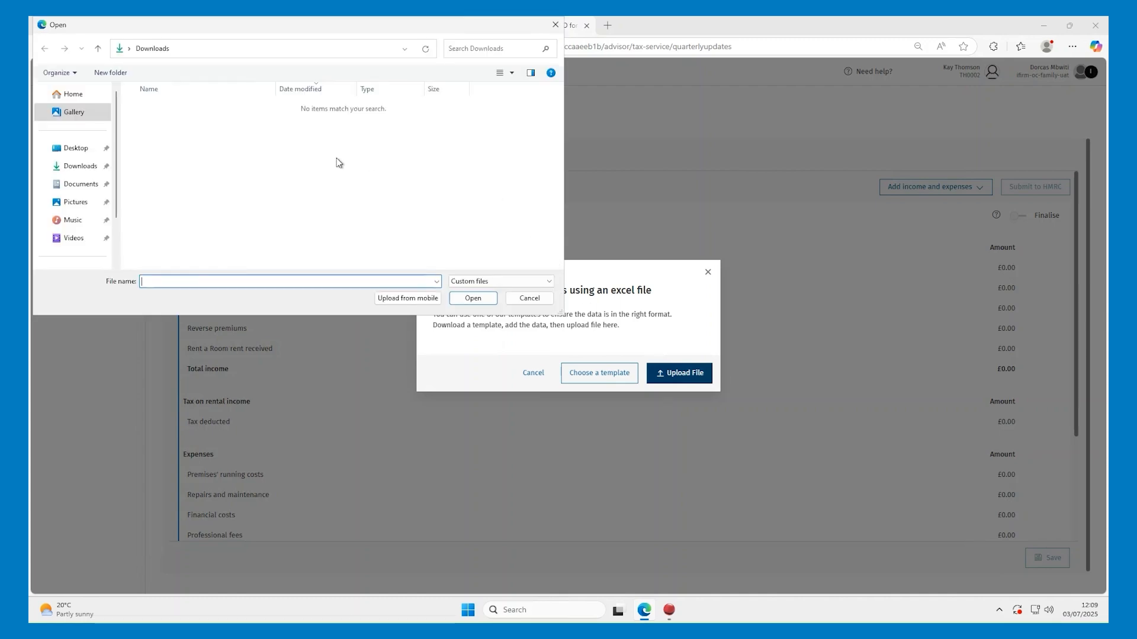
pyautogui.click(555, 24)
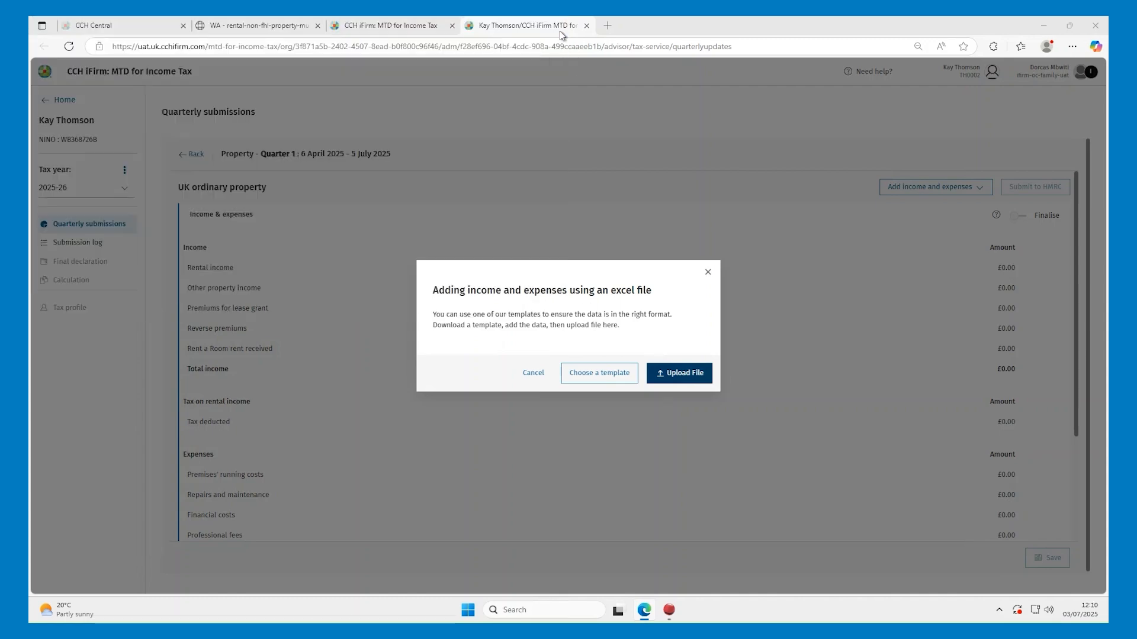
# Download a copy of the workbook and upload it to iFirm, which rejects it
pyautogui.click(258, 25)
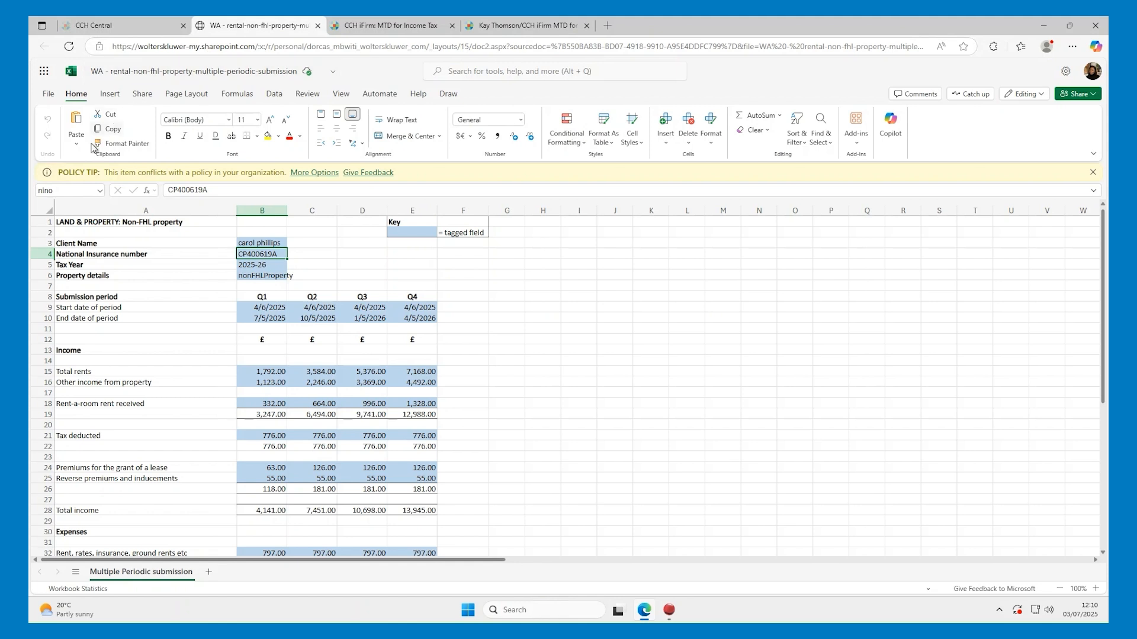
pyautogui.click(47, 93)
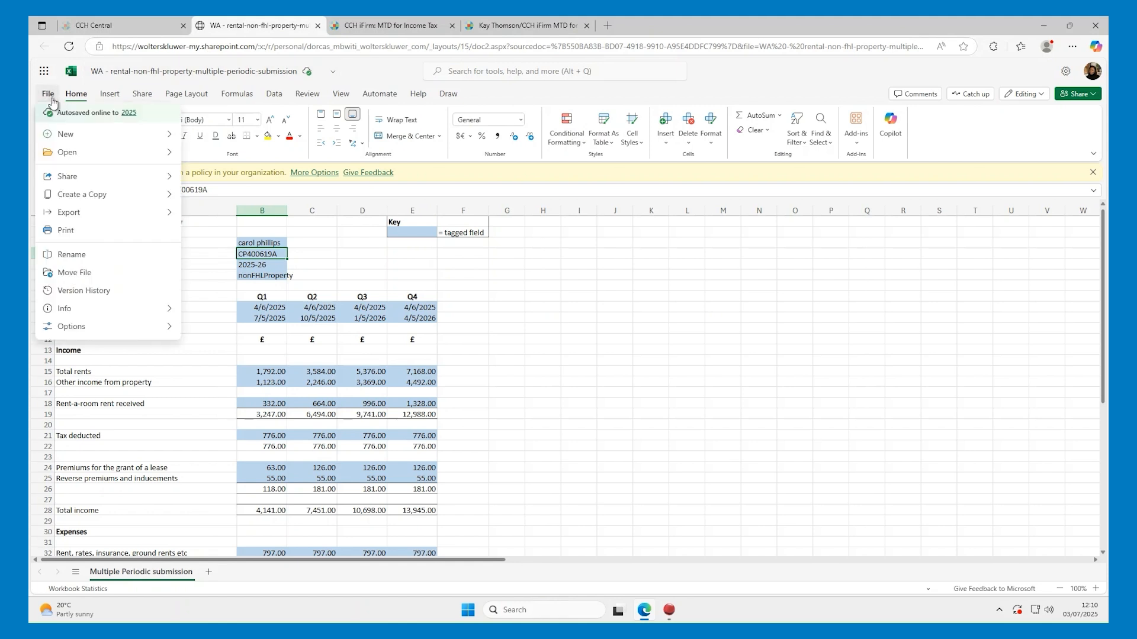
pyautogui.moveTo(160, 195)
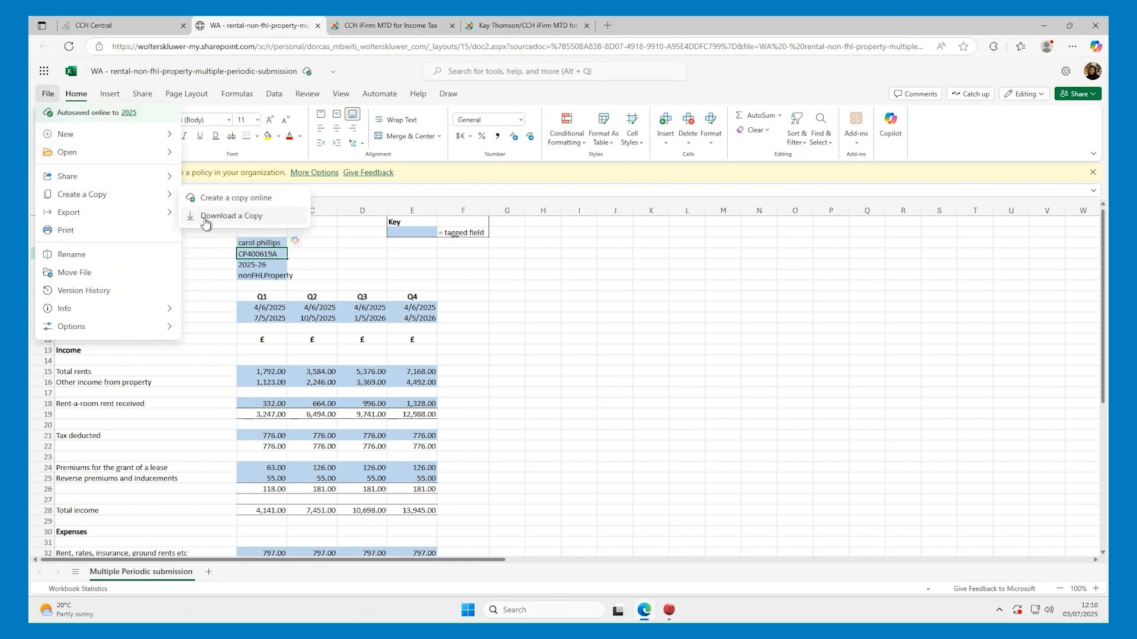
pyautogui.click(202, 216)
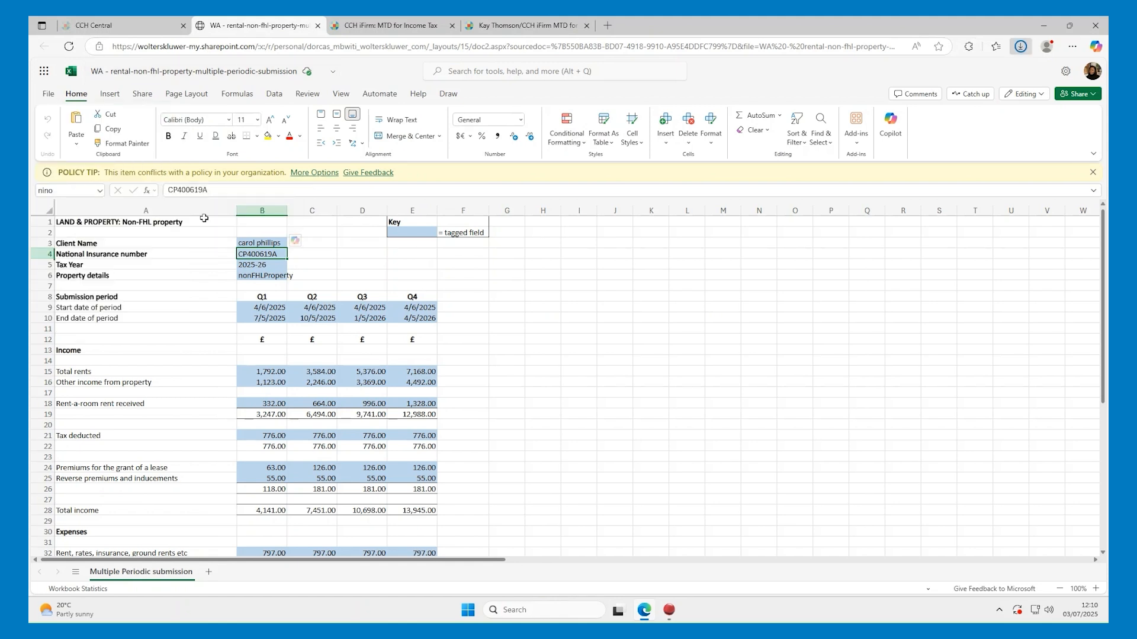
pyautogui.click(501, 28)
pyautogui.click(656, 379)
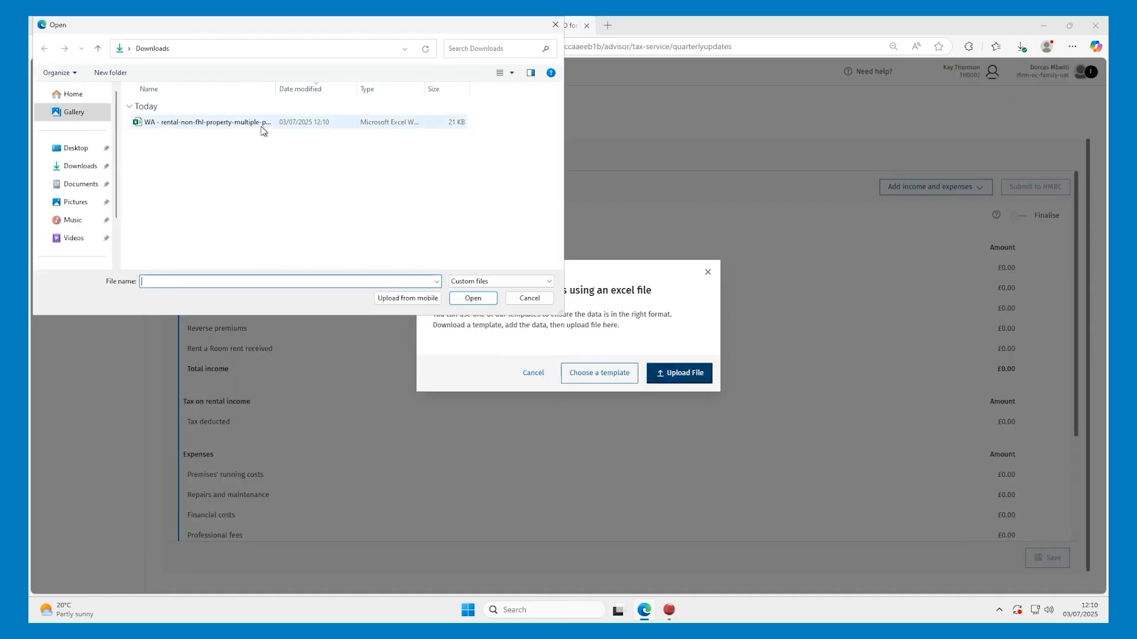
pyautogui.doubleClick(261, 124)
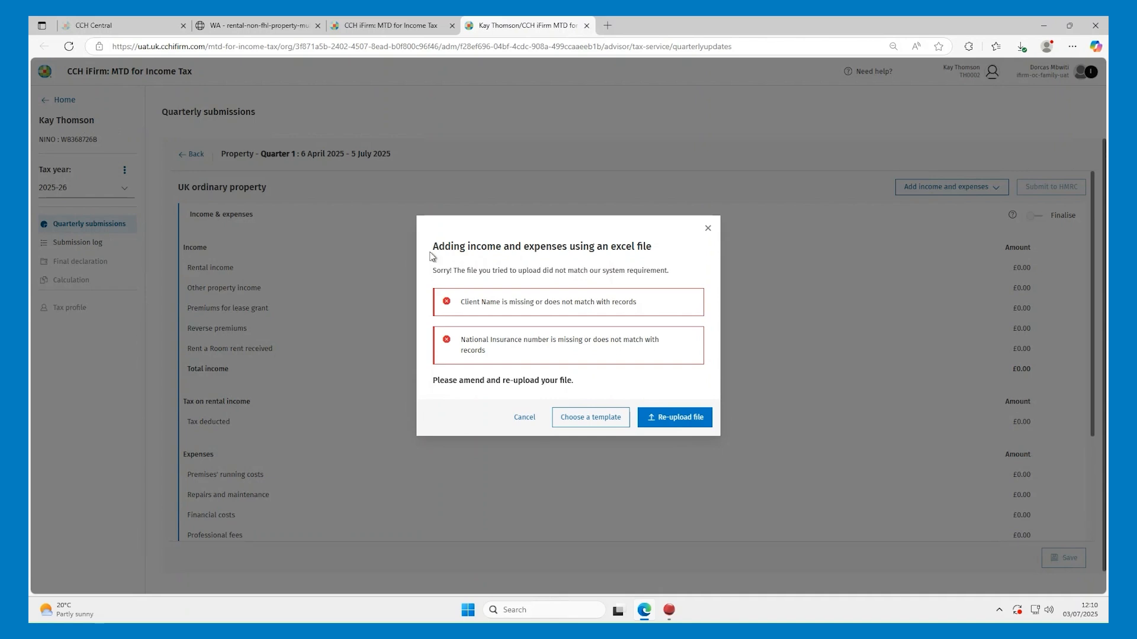
# Dismiss the upload error and paste the iFirm client name into cell B3
pyautogui.click(710, 226)
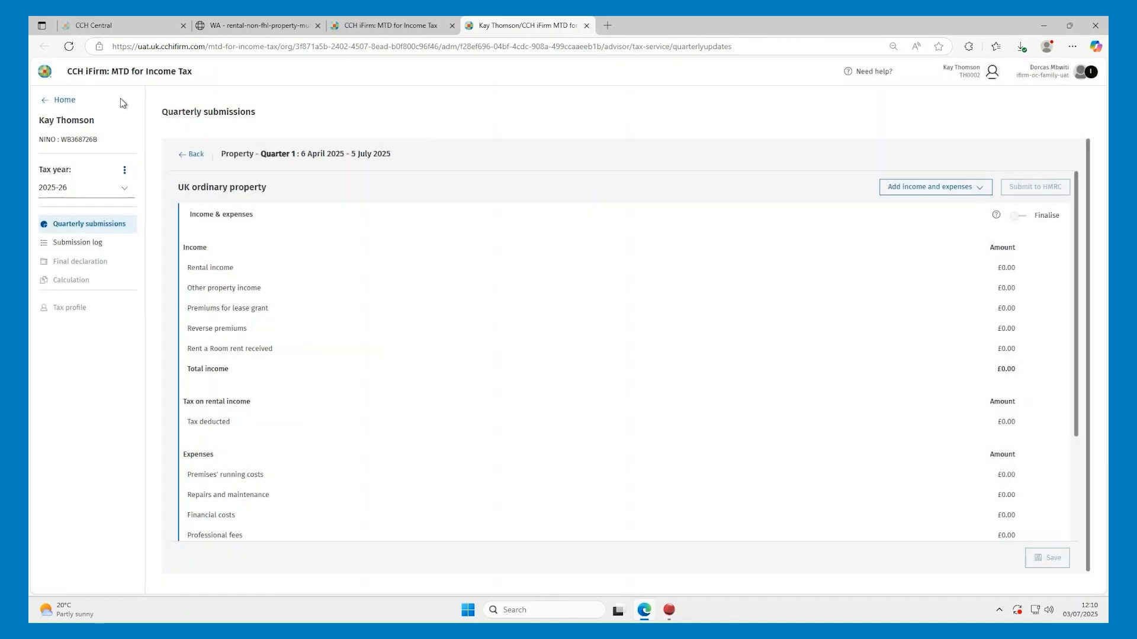
pyautogui.moveTo(96, 121); pyautogui.dragTo(37, 122)
pyautogui.click(260, 26)
pyautogui.click(245, 239)
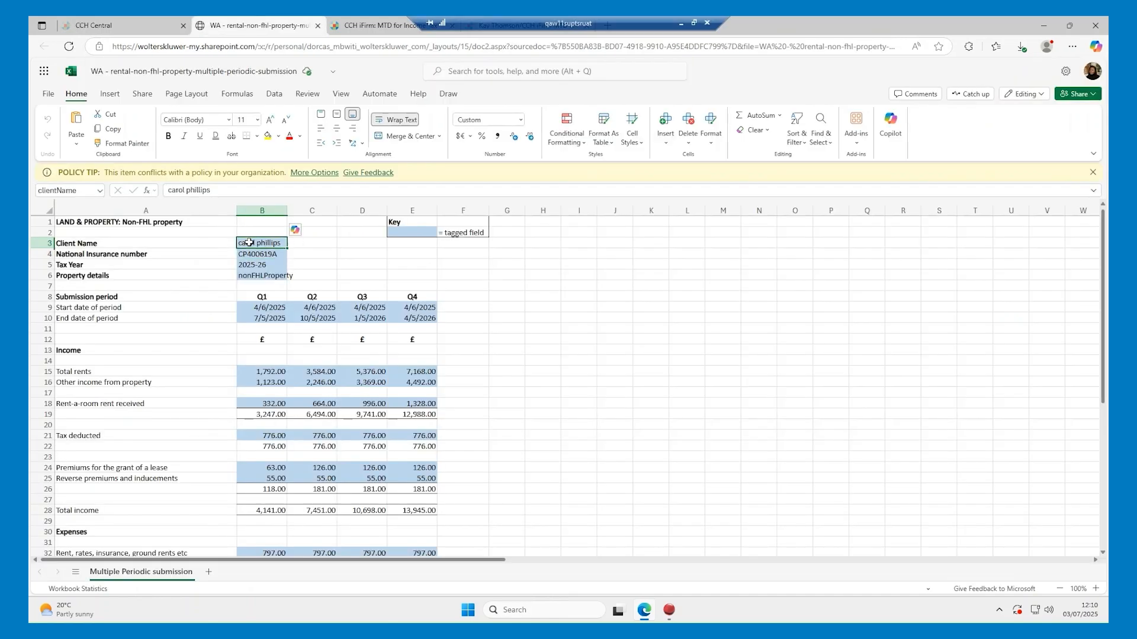
pyautogui.hotkey('ctrl', 'v')
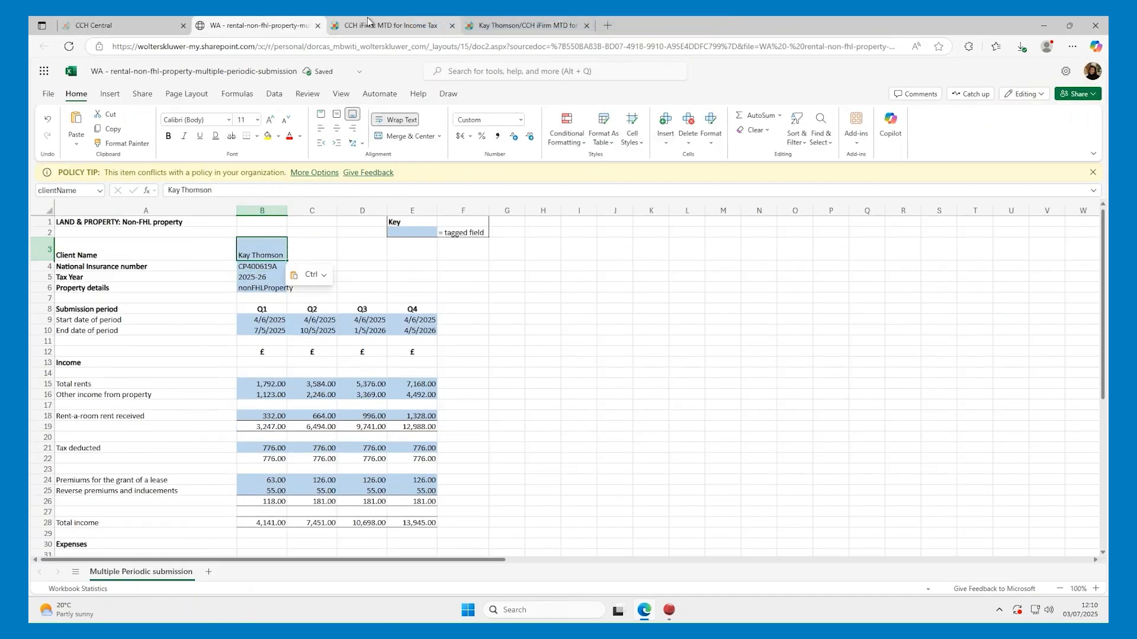
# Copy the client's National Insurance number from iFirm into cell B4
pyautogui.hotkey('ctrl', 'Tab')
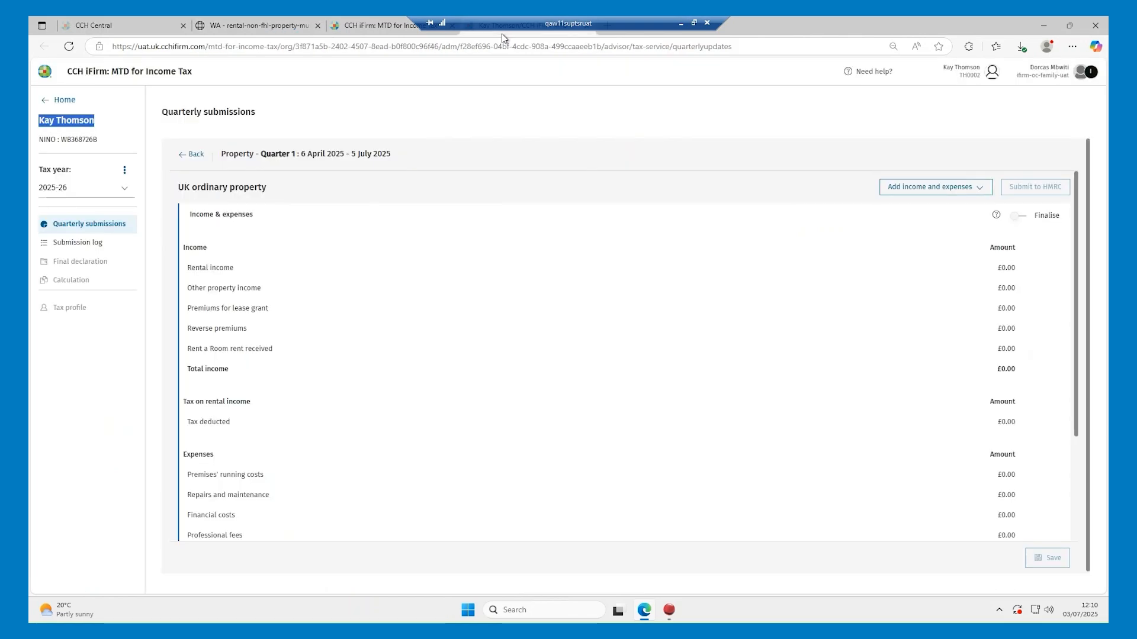
pyautogui.moveTo(98, 140); pyautogui.dragTo(64, 145)
pyautogui.hotkey('ctrl', 'c')
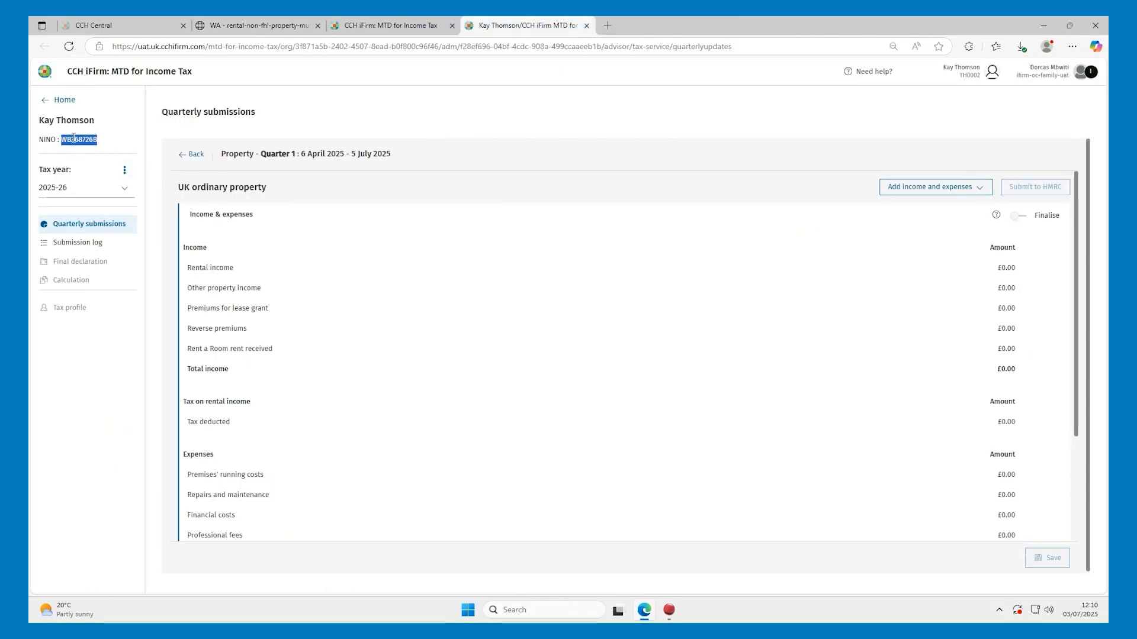
pyautogui.click(260, 25)
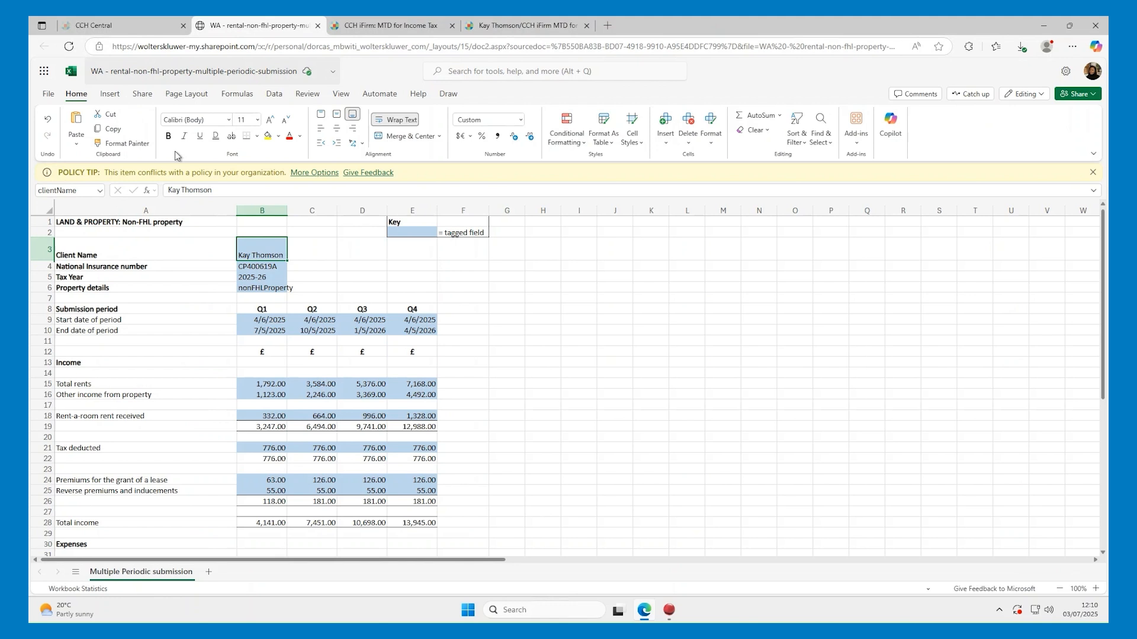
pyautogui.click(242, 270)
pyautogui.hotkey('ctrl', 'v')
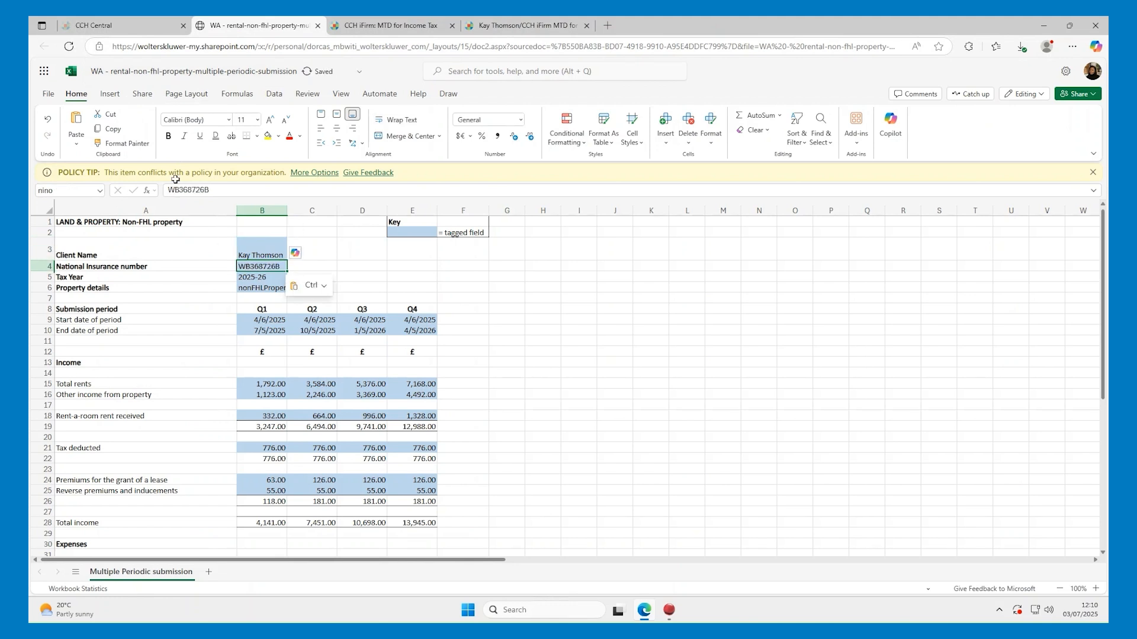
pyautogui.click(48, 93)
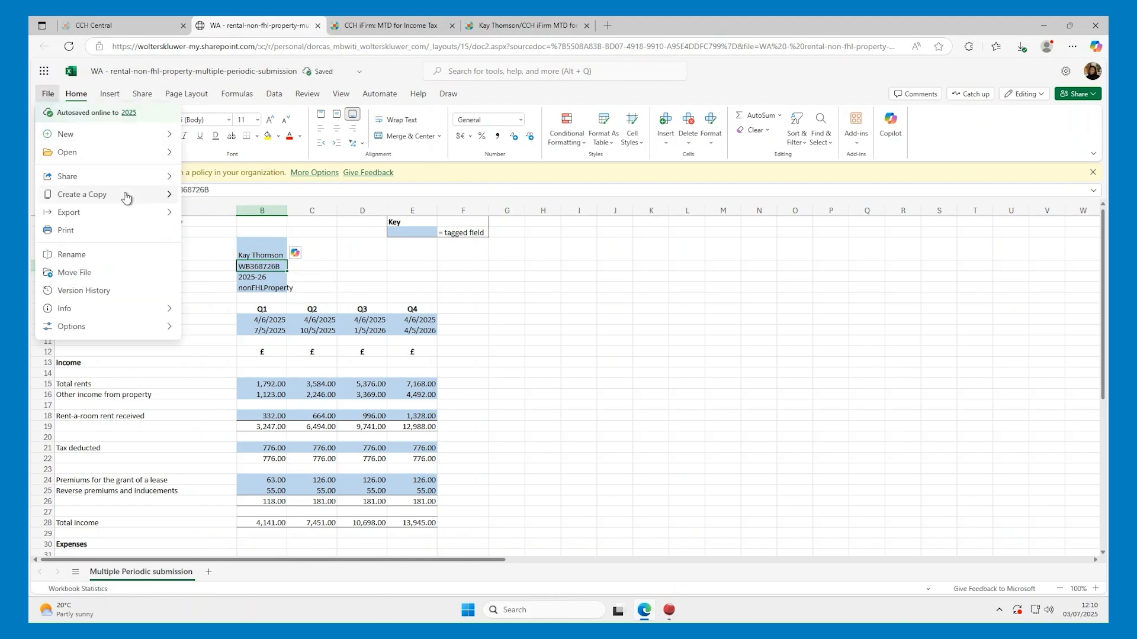
# Download the corrected workbook, upload it into Quarter 1 (total income £3,365.00) and mark it Finalised
pyautogui.moveTo(126, 197)
pyautogui.click(213, 214)
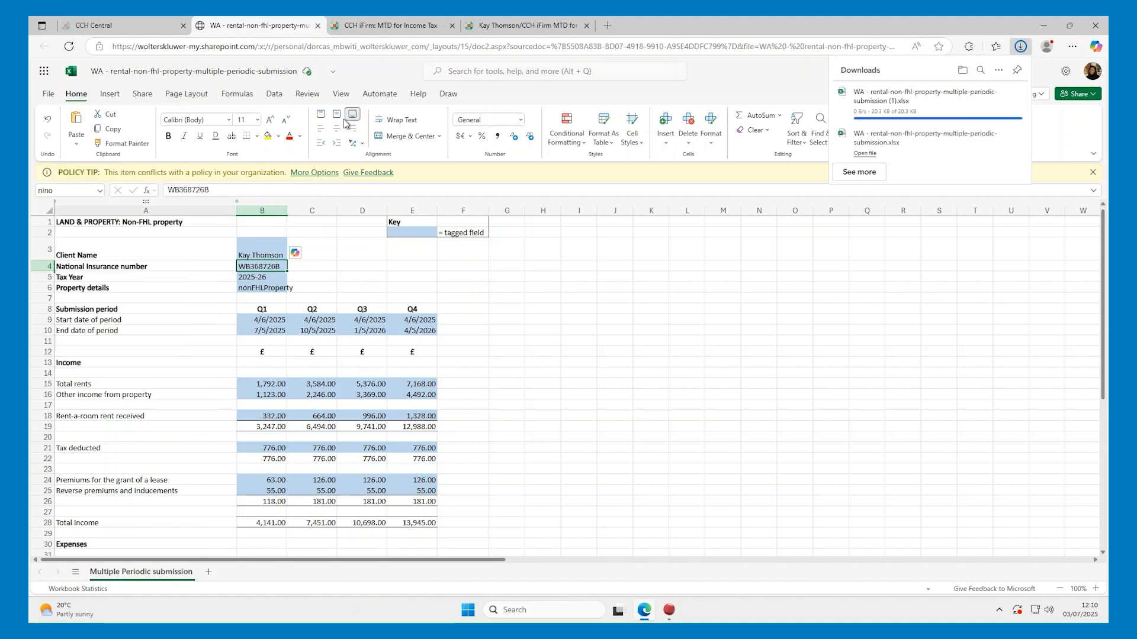
pyautogui.click(500, 26)
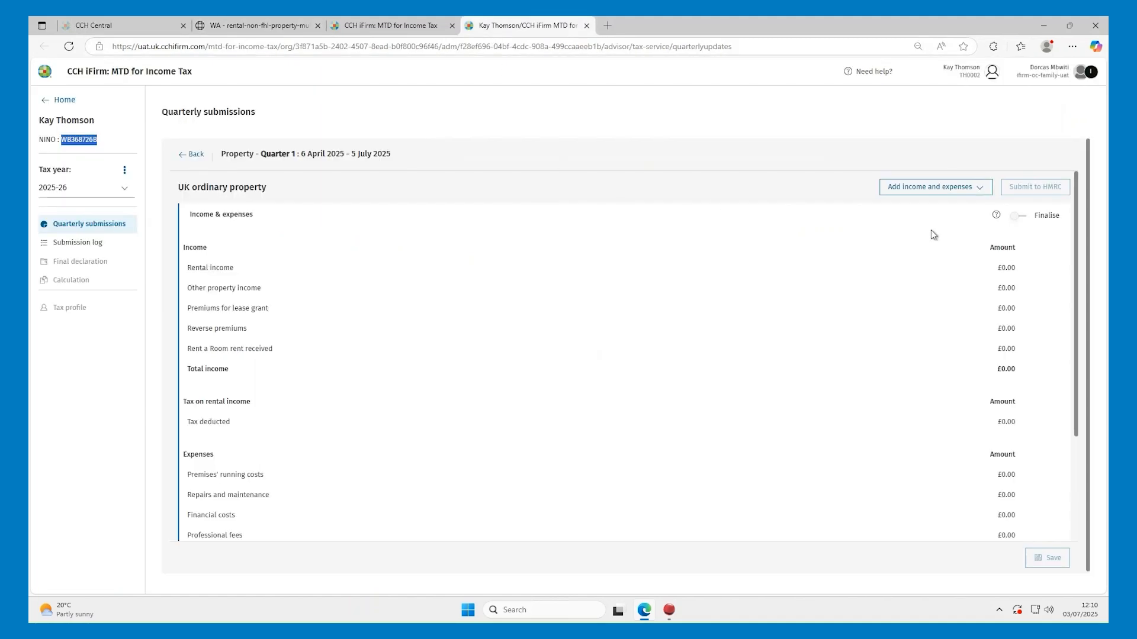
pyautogui.click(957, 188)
pyautogui.click(947, 207)
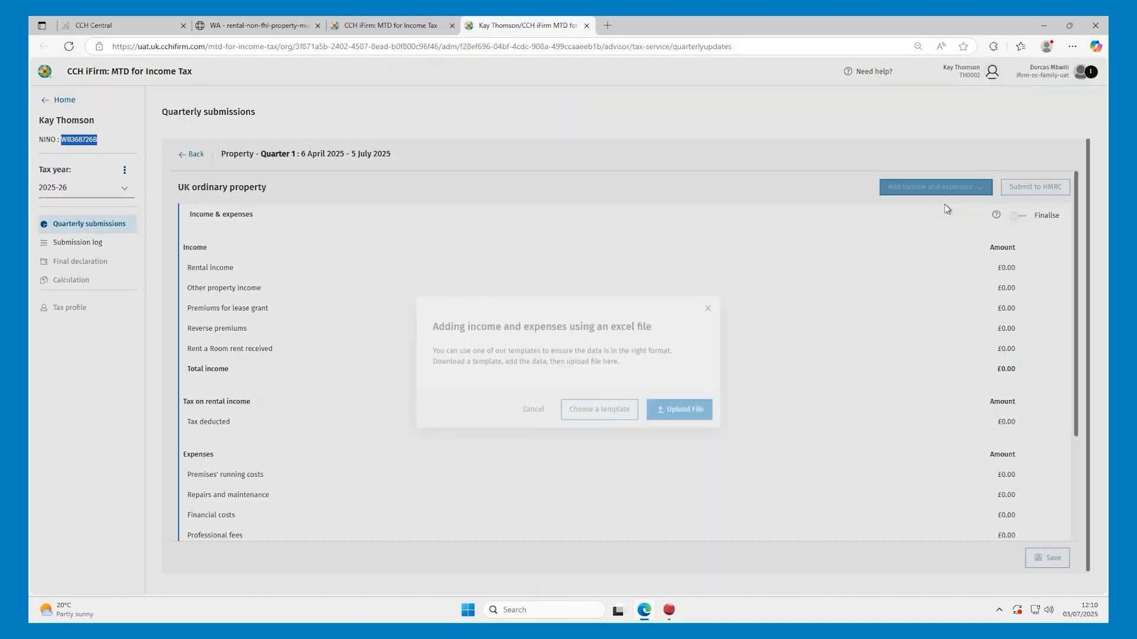
pyautogui.click(684, 374)
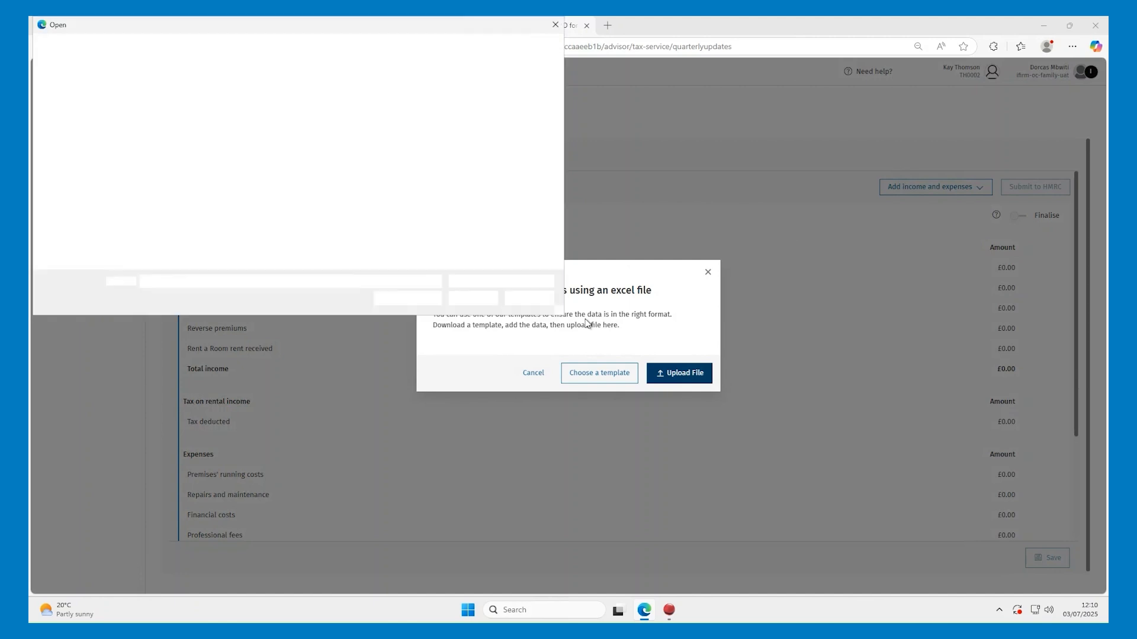
pyautogui.doubleClick(251, 125)
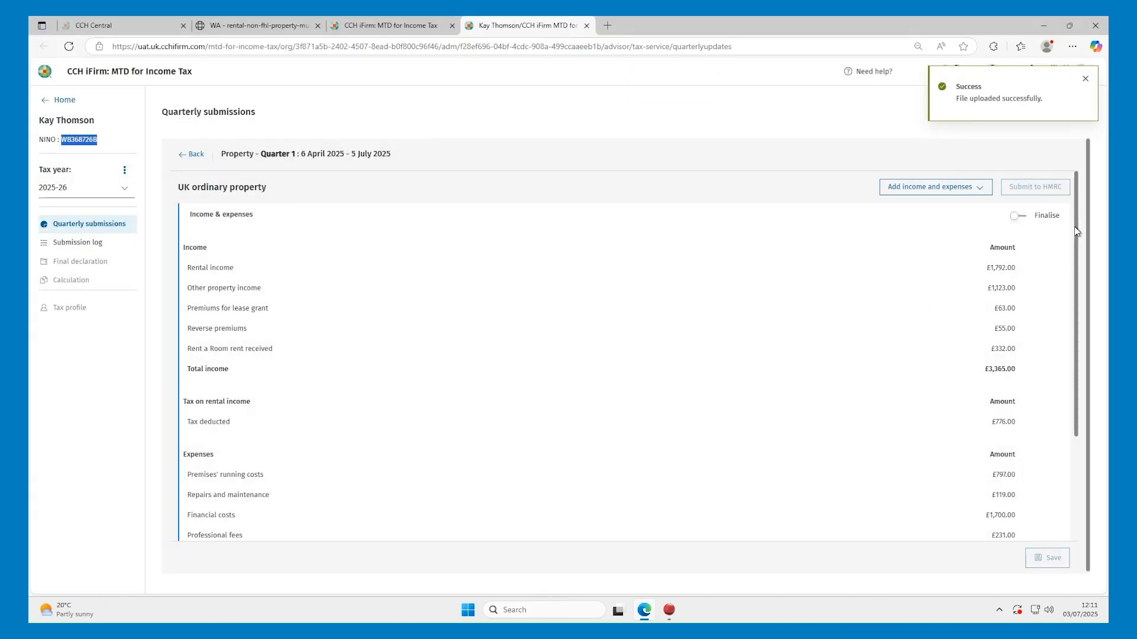
pyautogui.moveTo(1076, 228)
pyautogui.mouseDown()
pyautogui.moveTo(1063, 346)
pyautogui.moveTo(1071, 265)
pyautogui.moveTo(1062, 215)
pyautogui.mouseUp()
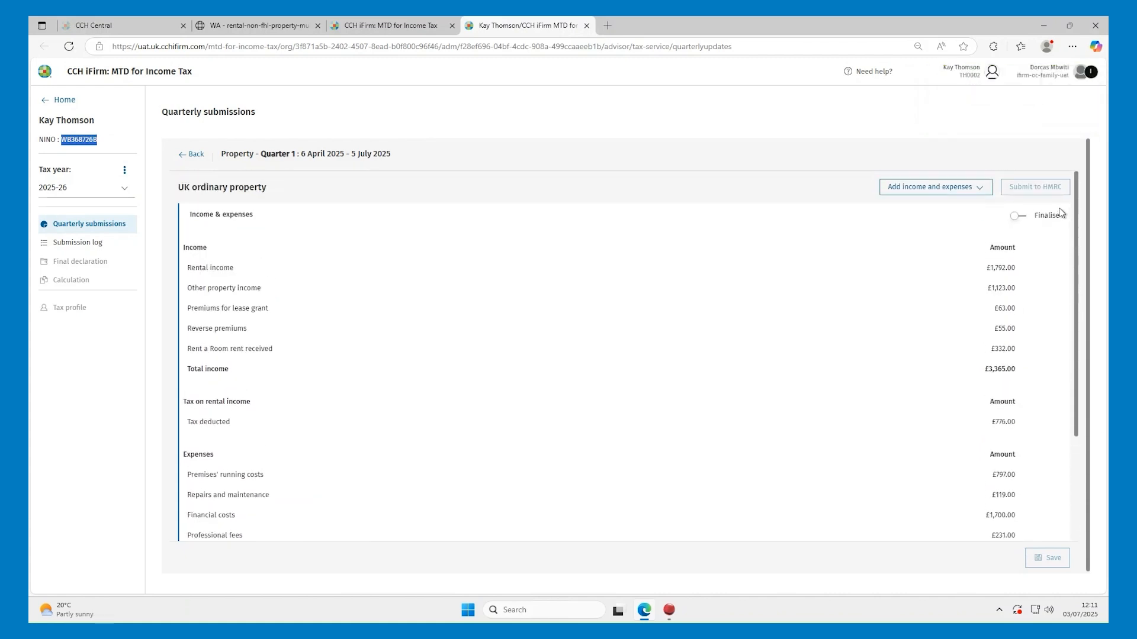
pyautogui.click(1015, 217)
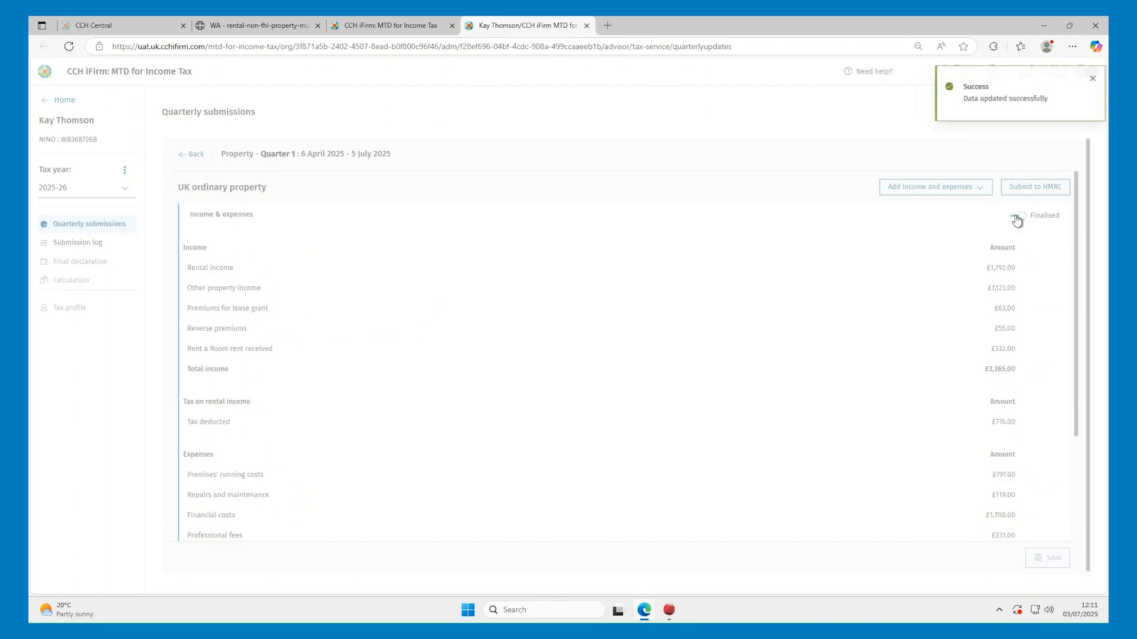
# Submit and confirm the finalised Q1 UK property update for Company X to HMRC, bringing up the Quarter 2 form
pyautogui.click(194, 155)
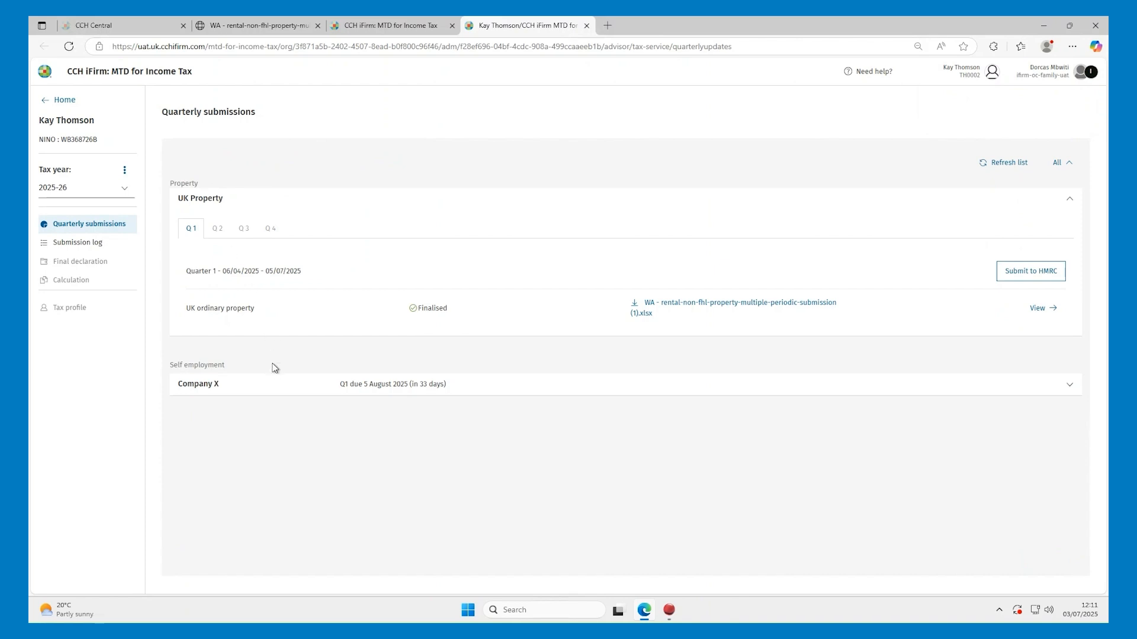
pyautogui.click(276, 386)
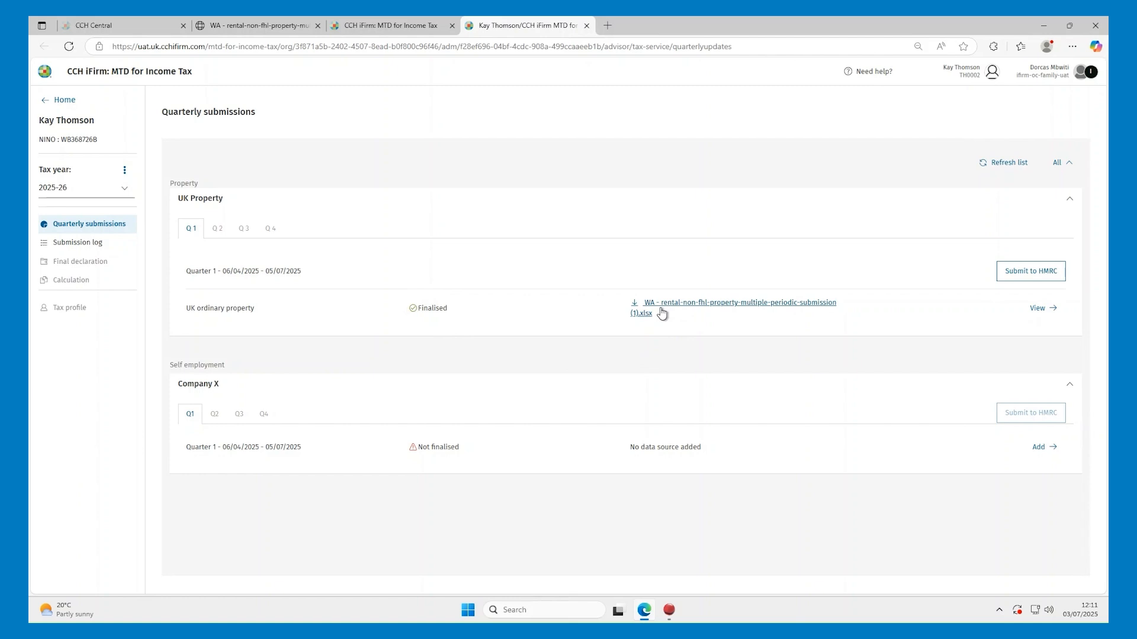
pyautogui.click(1007, 276)
pyautogui.click(681, 387)
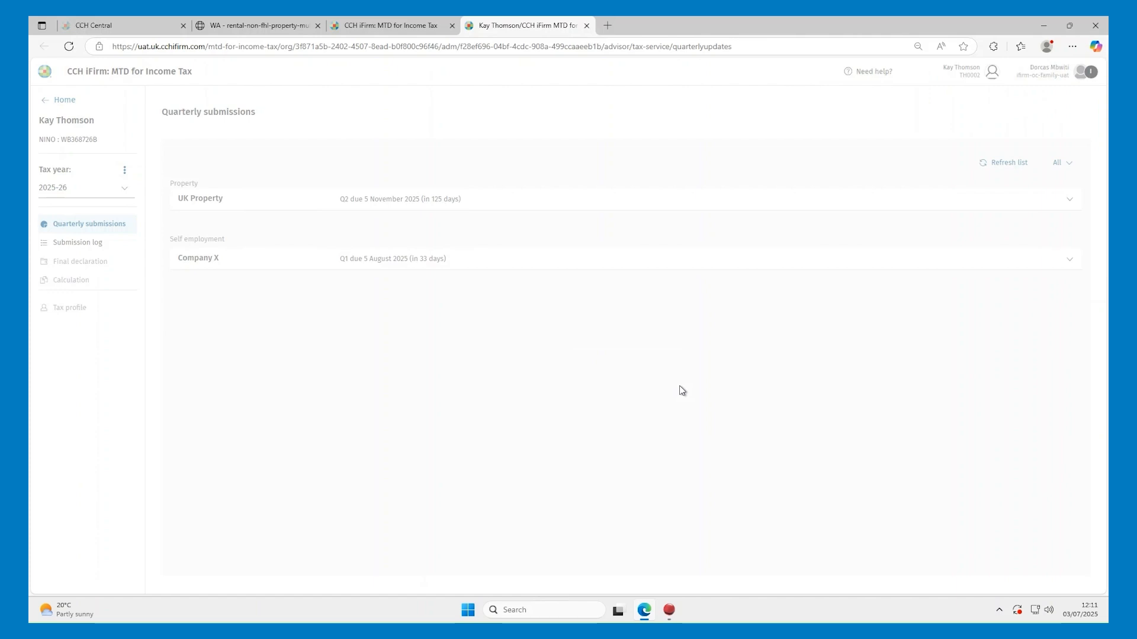
pyautogui.click(806, 202)
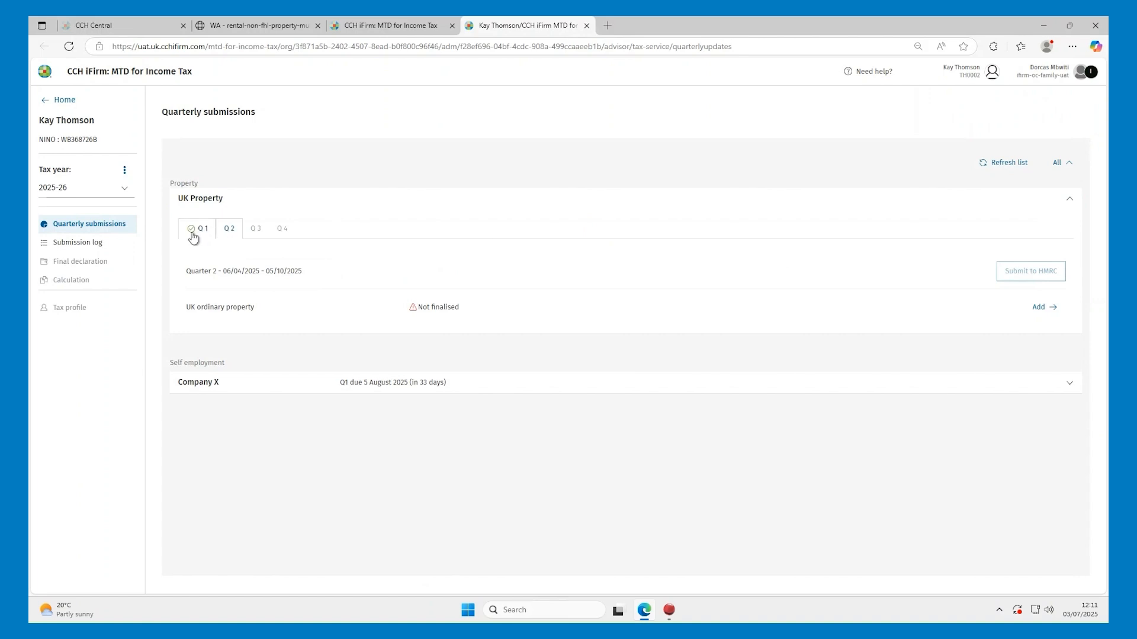
pyautogui.moveTo(192, 236)
# Upload the Excel file into Q2 UK ordinary property: income £6,675.00, expenses £5,171.00, tax deducted £776.00
pyautogui.click(1043, 307)
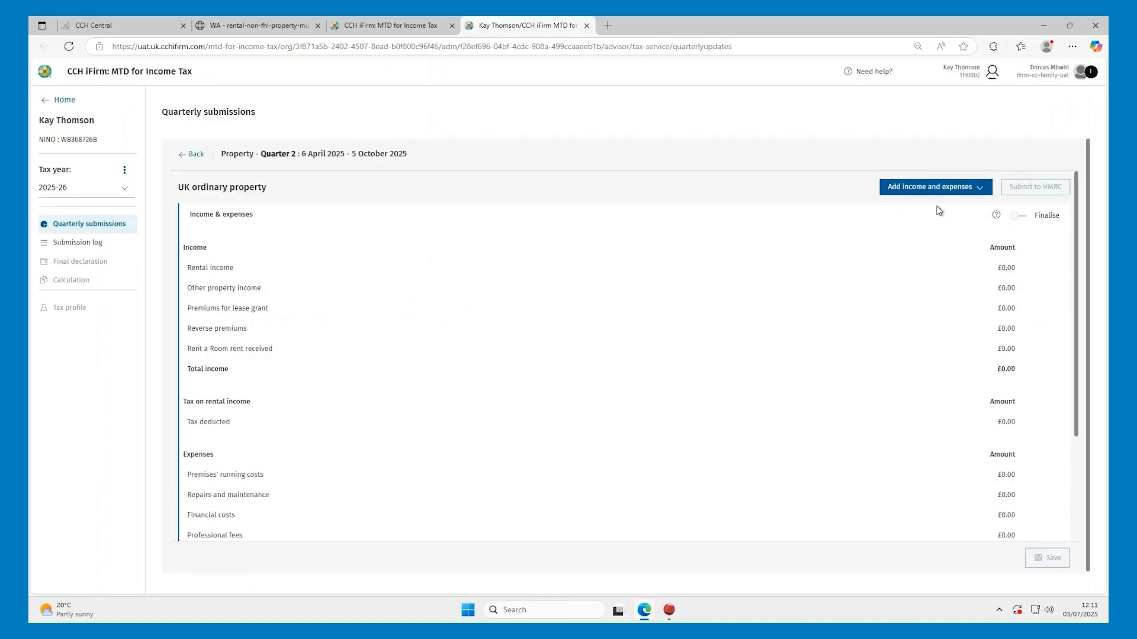
pyautogui.click(937, 187)
pyautogui.click(672, 378)
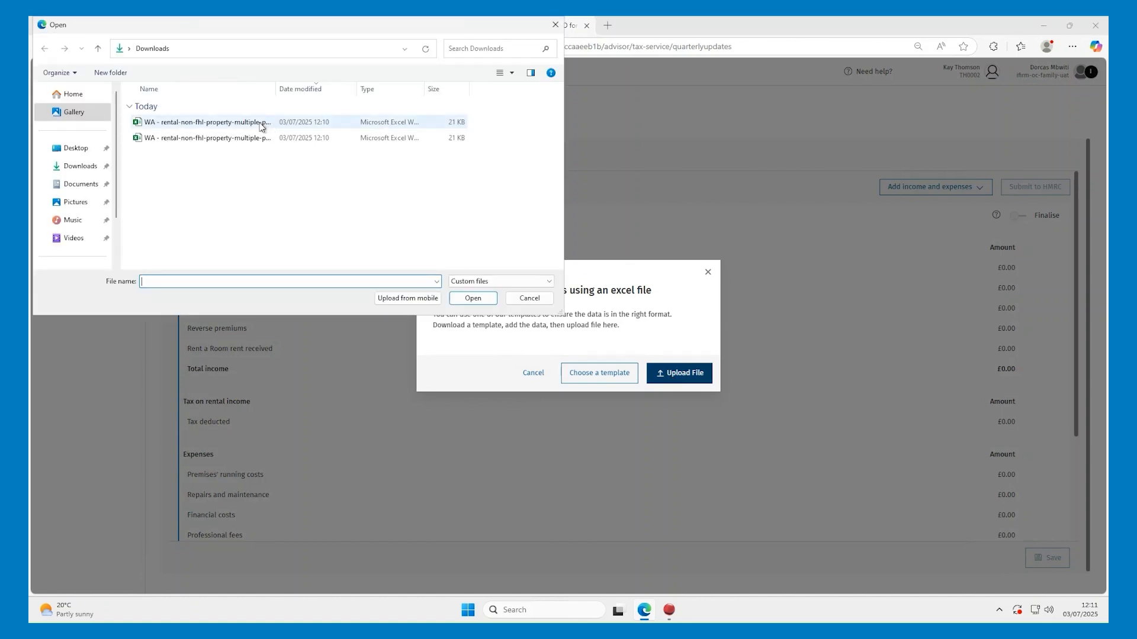
pyautogui.doubleClick(260, 123)
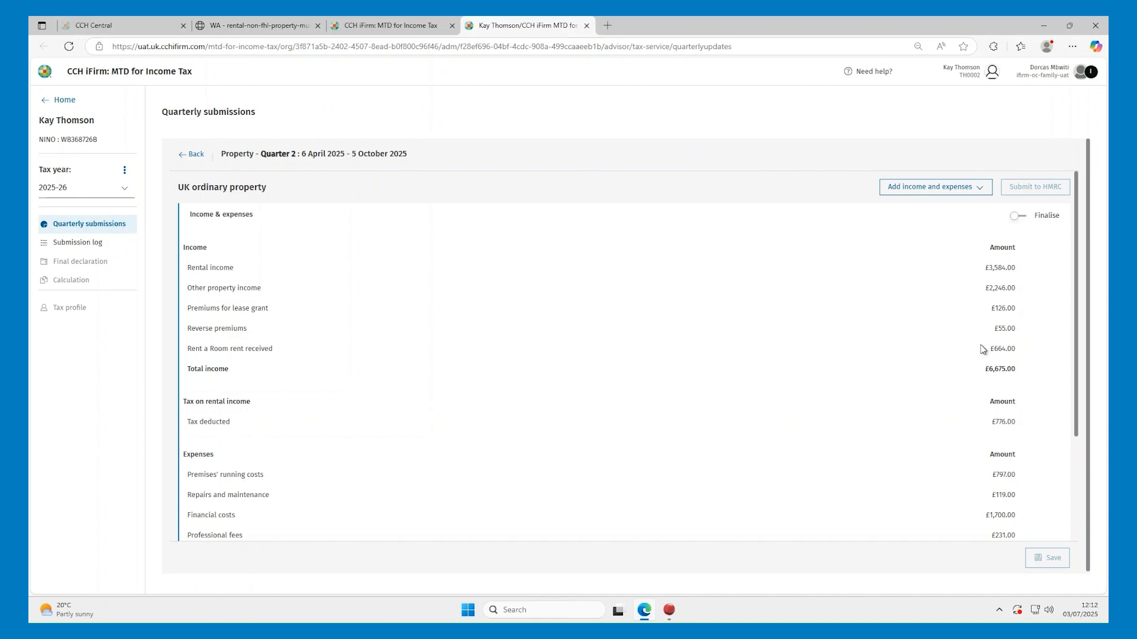
pyautogui.scroll(-2, 1070, 331)
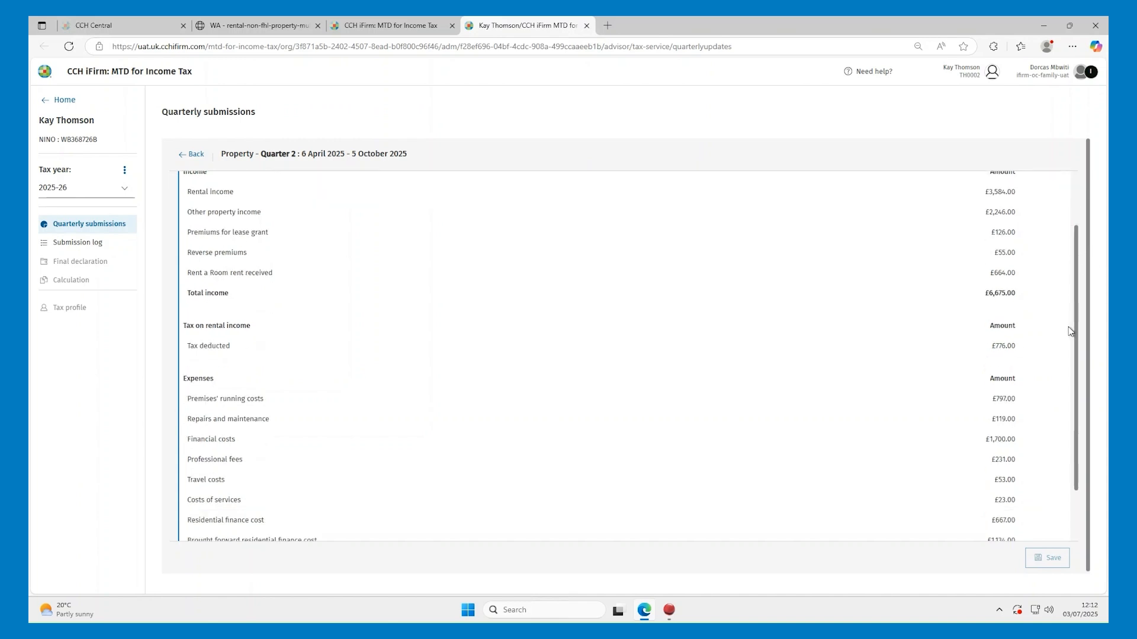
pyautogui.scroll(-2, 1070, 331)
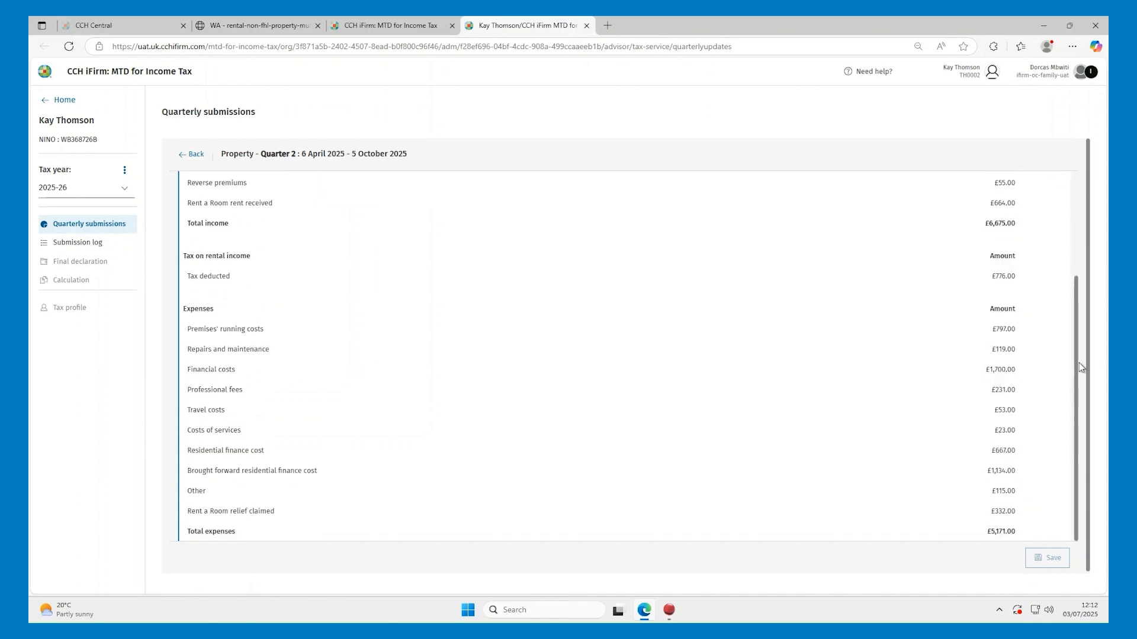
pyautogui.scroll(4, 1076, 367)
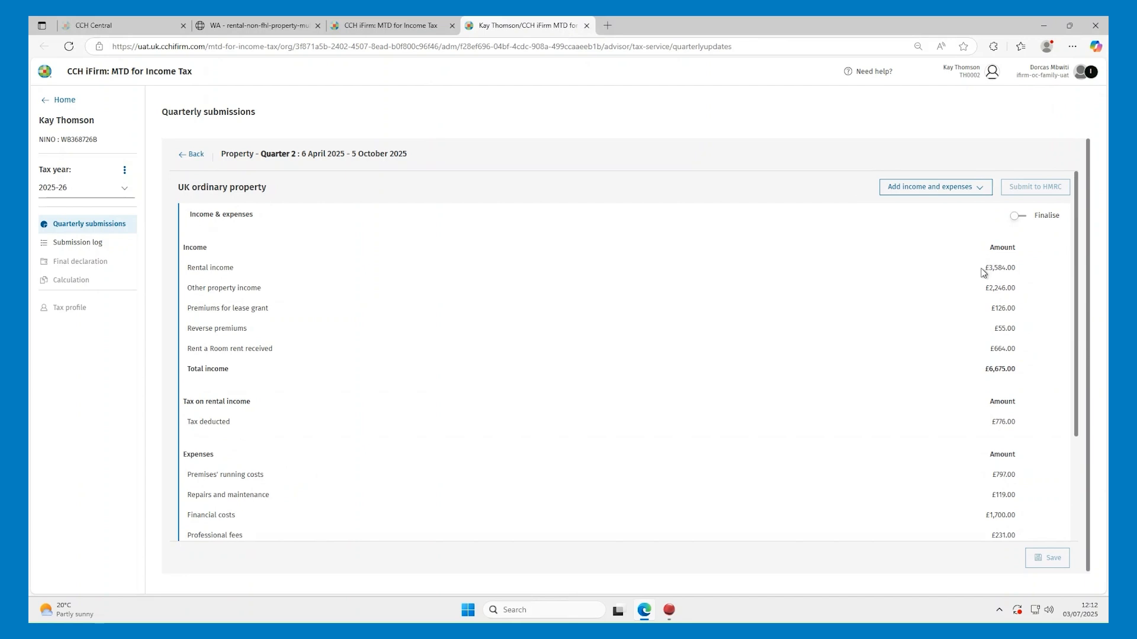
# Finalise the Q2 UK property figures and submit them to HMRC, leaving Quarter 3 not finalised
pyautogui.click(1017, 216)
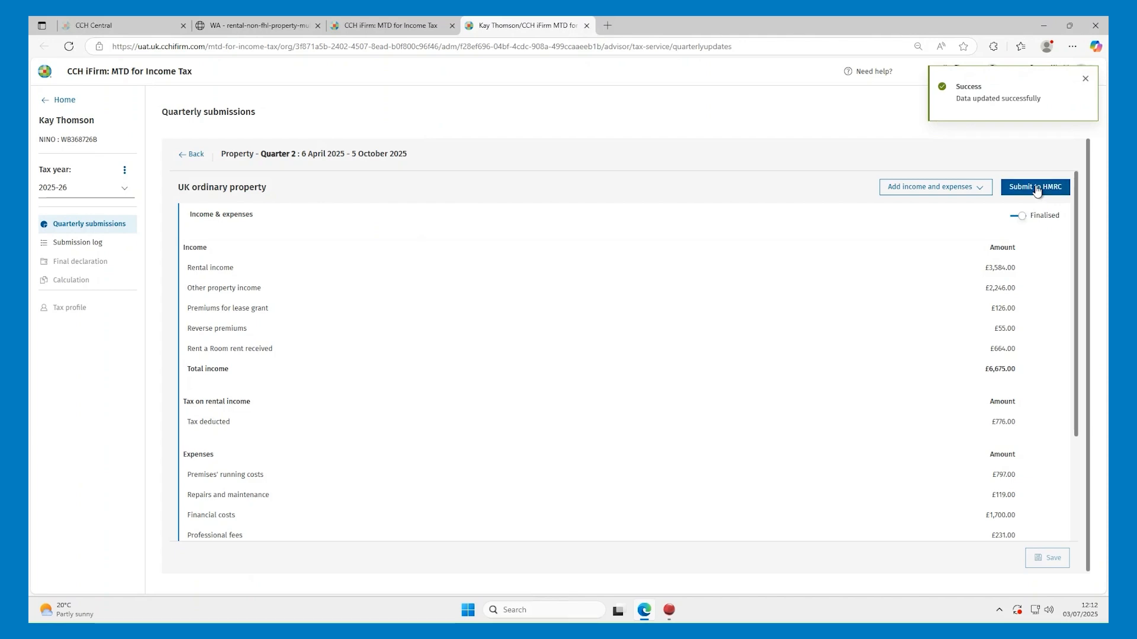
pyautogui.click(1036, 187)
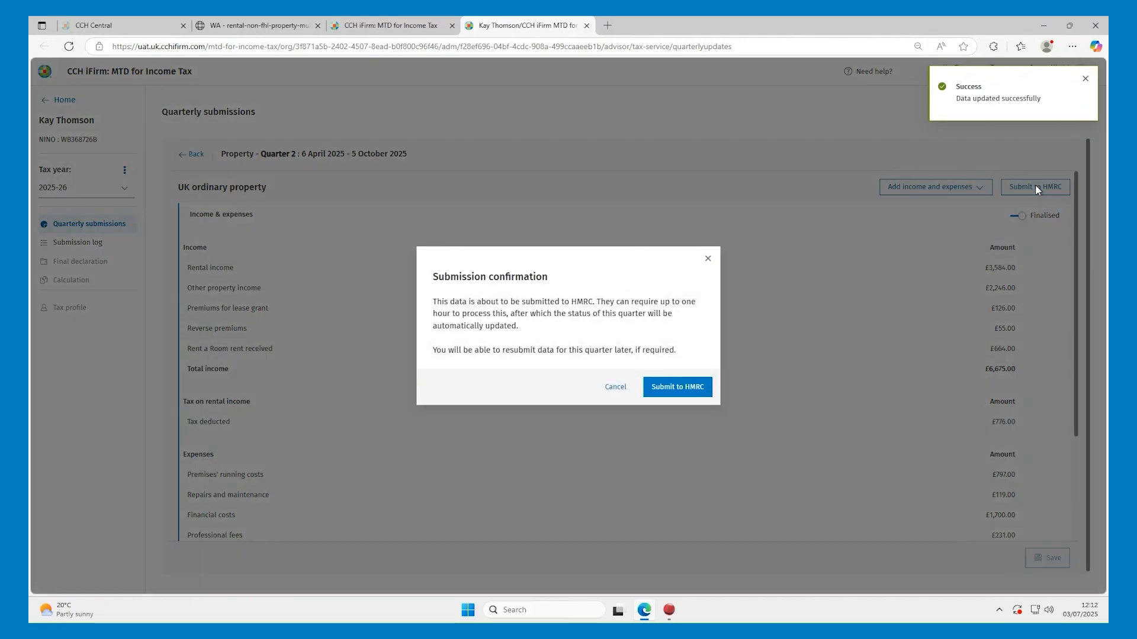
pyautogui.click(668, 391)
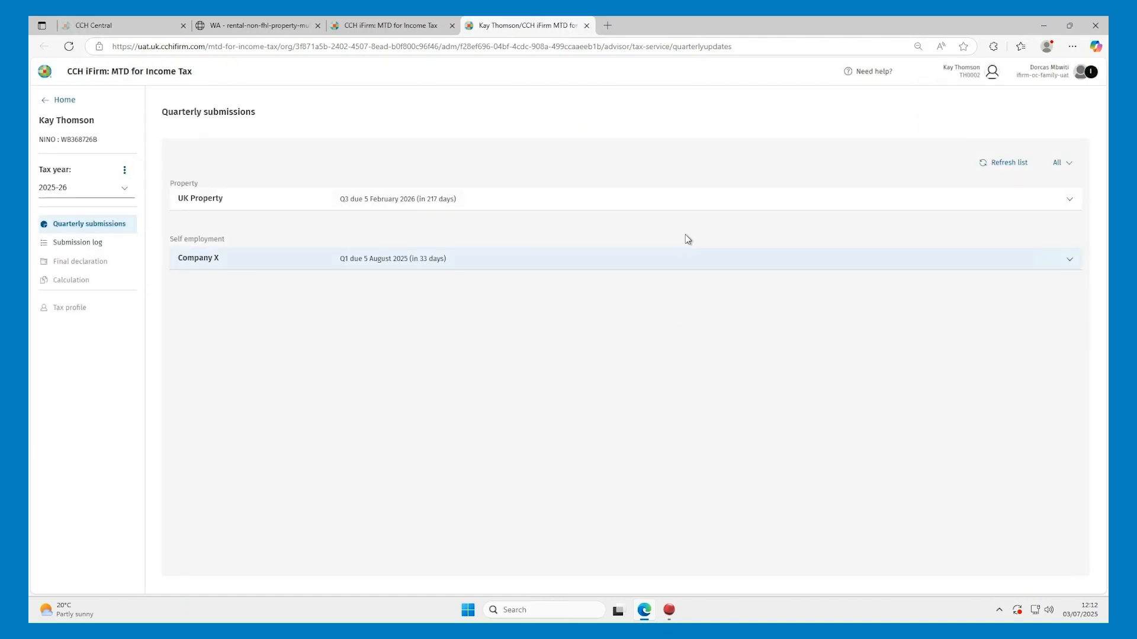
pyautogui.click(705, 198)
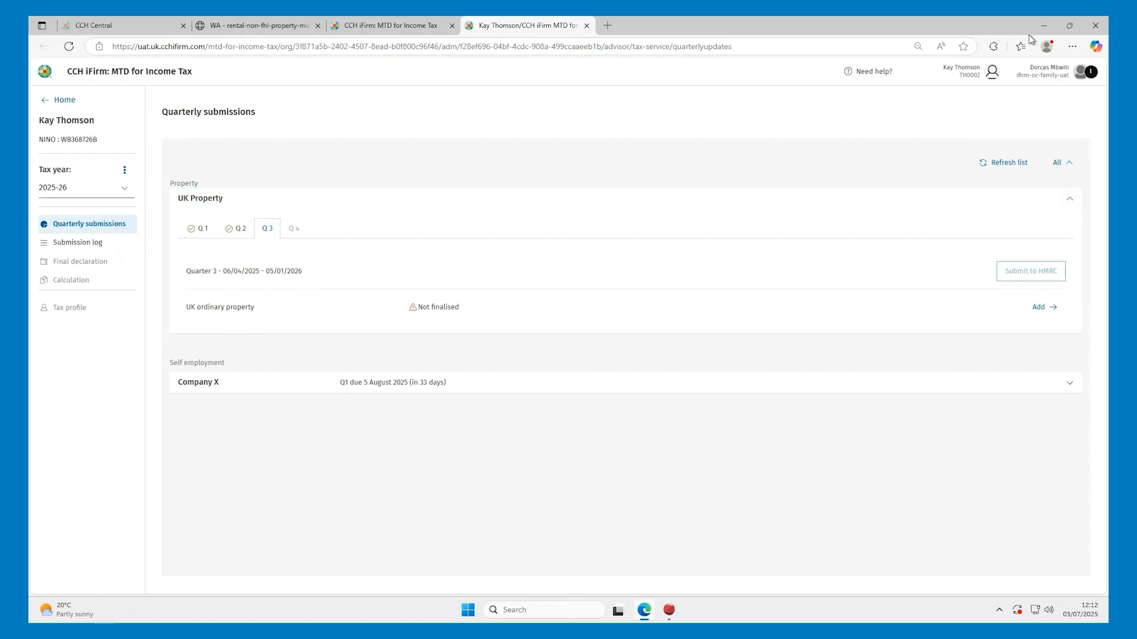
# Back in CCH Central, switch to the next client and open their 2026 MTD for IT return
pyautogui.click(1043, 25)
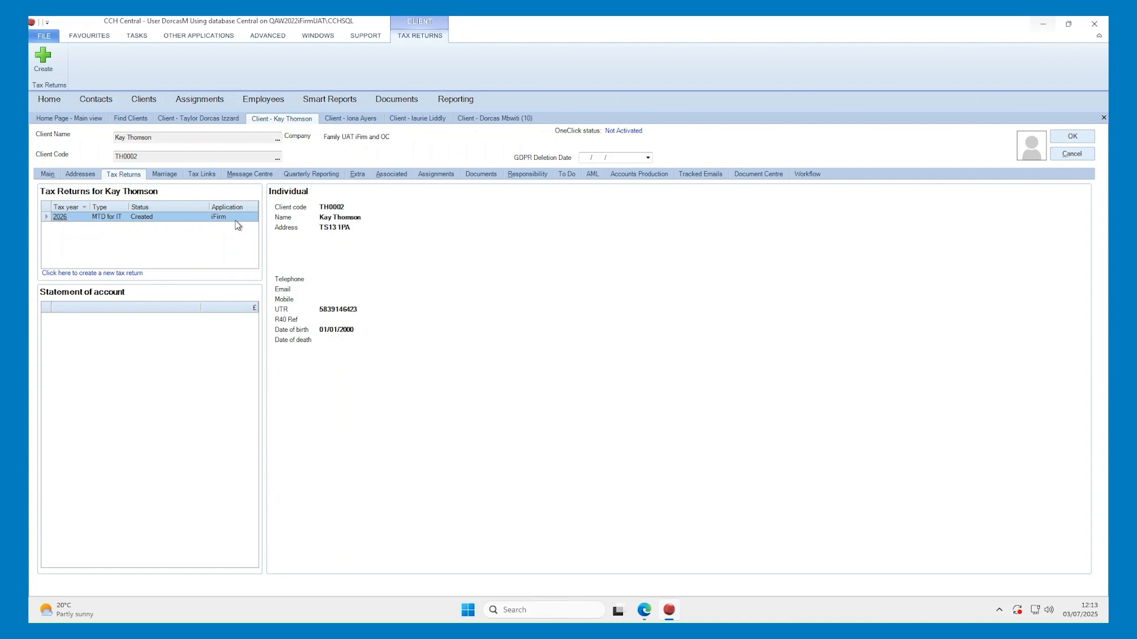
pyautogui.click(347, 120)
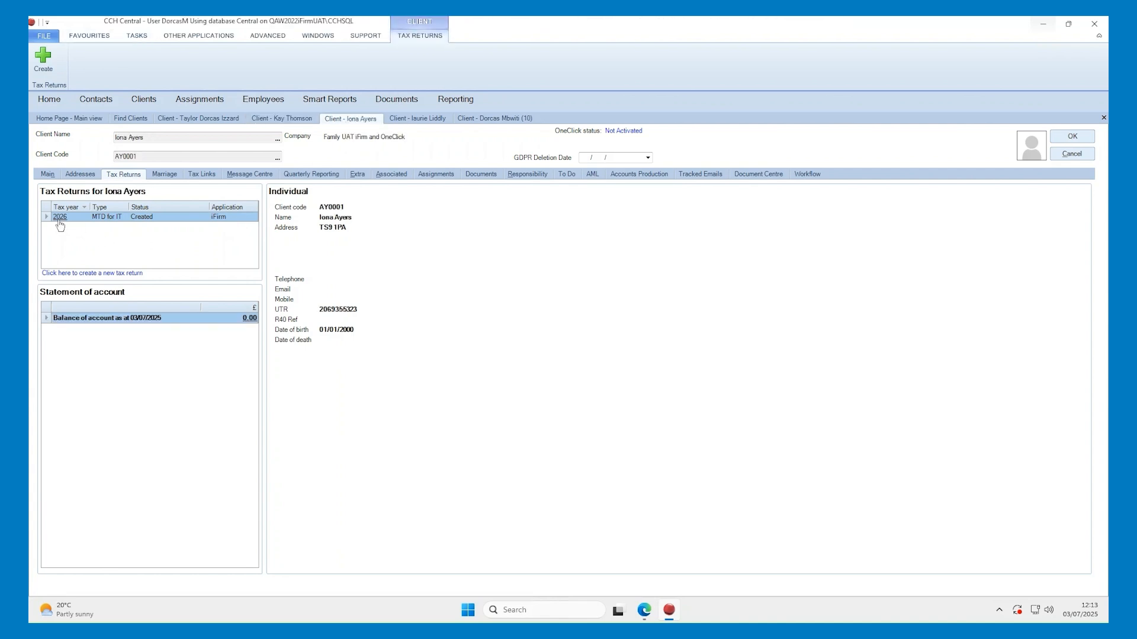
pyautogui.click(60, 219)
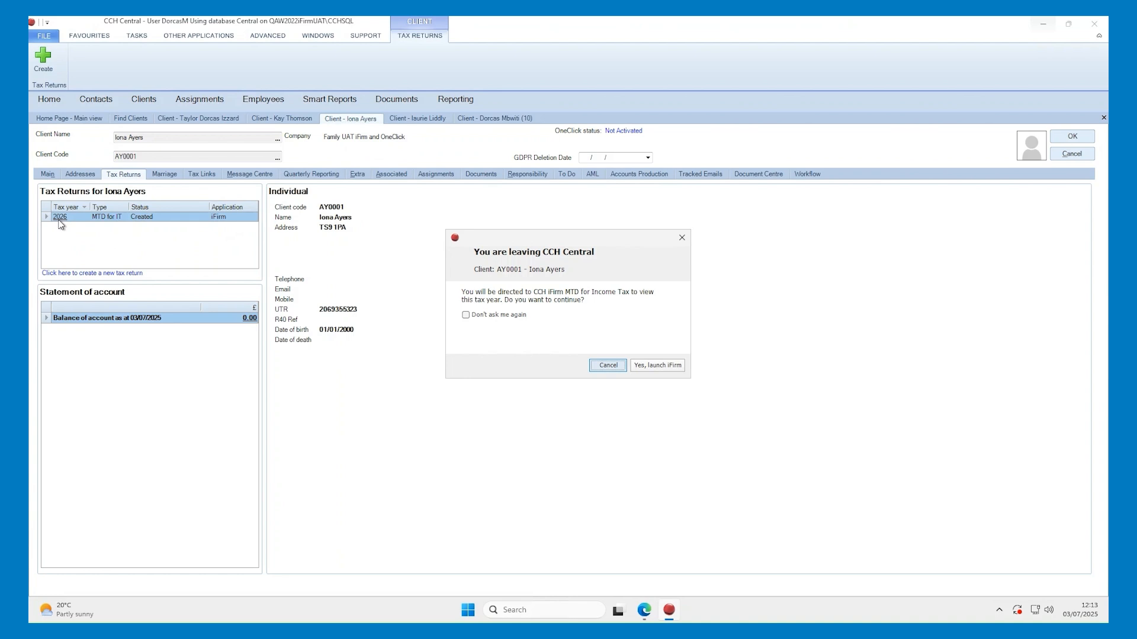
# Launch iFirm for the second client, see the MTD Authorisation warning, and return to CCH Central
pyautogui.click(651, 367)
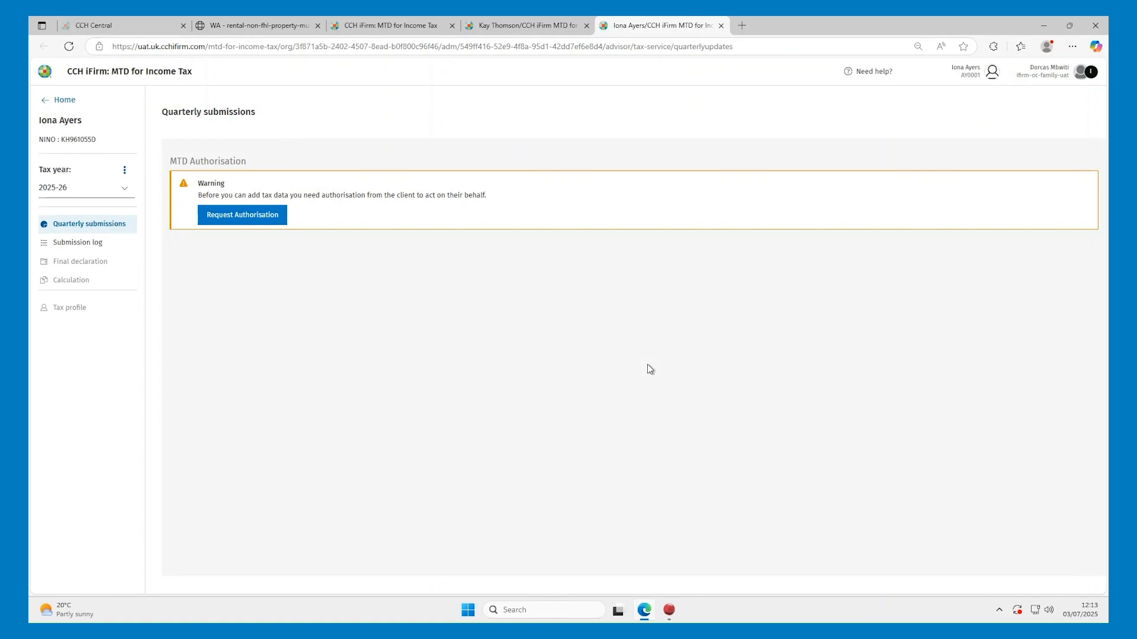
pyautogui.click(1046, 26)
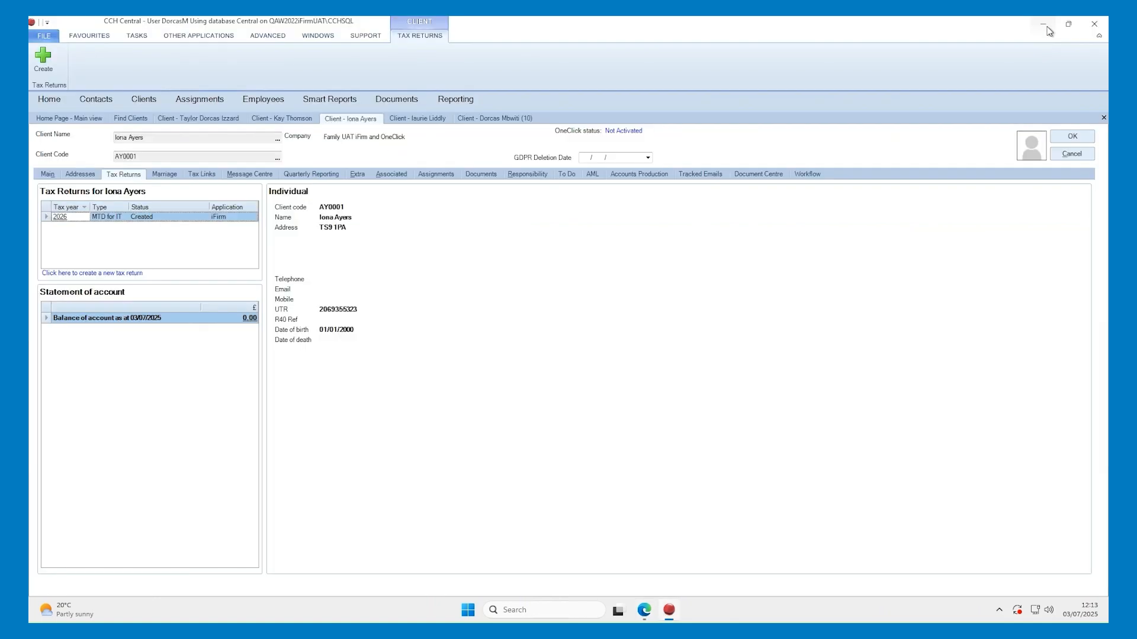